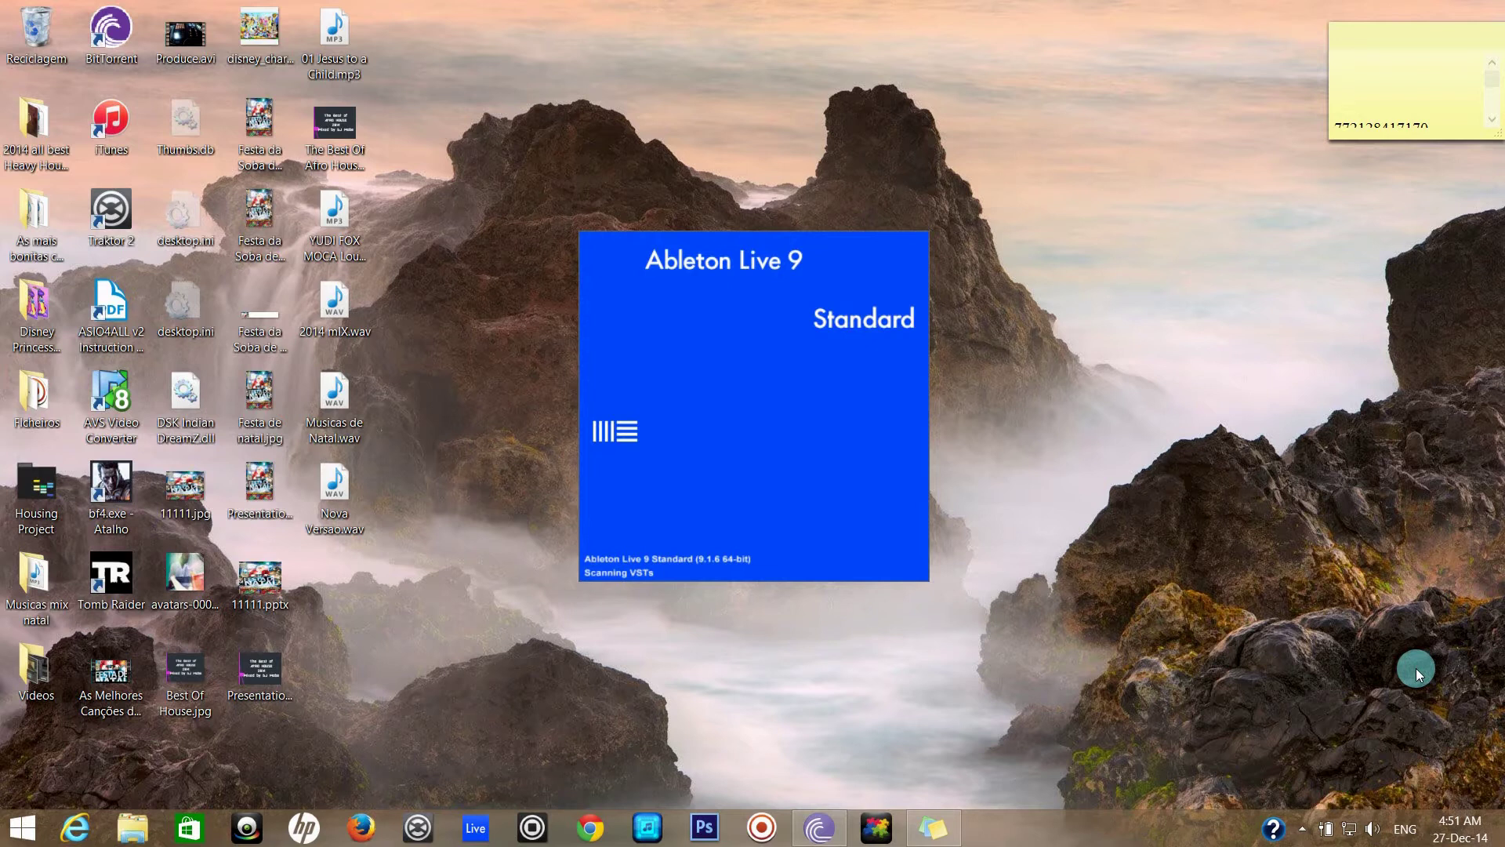
# Launch the Intel HD Graphics Control Panel via Graphics Properties, then return to Ableton Live.
pyautogui.rightClick(1117, 312)
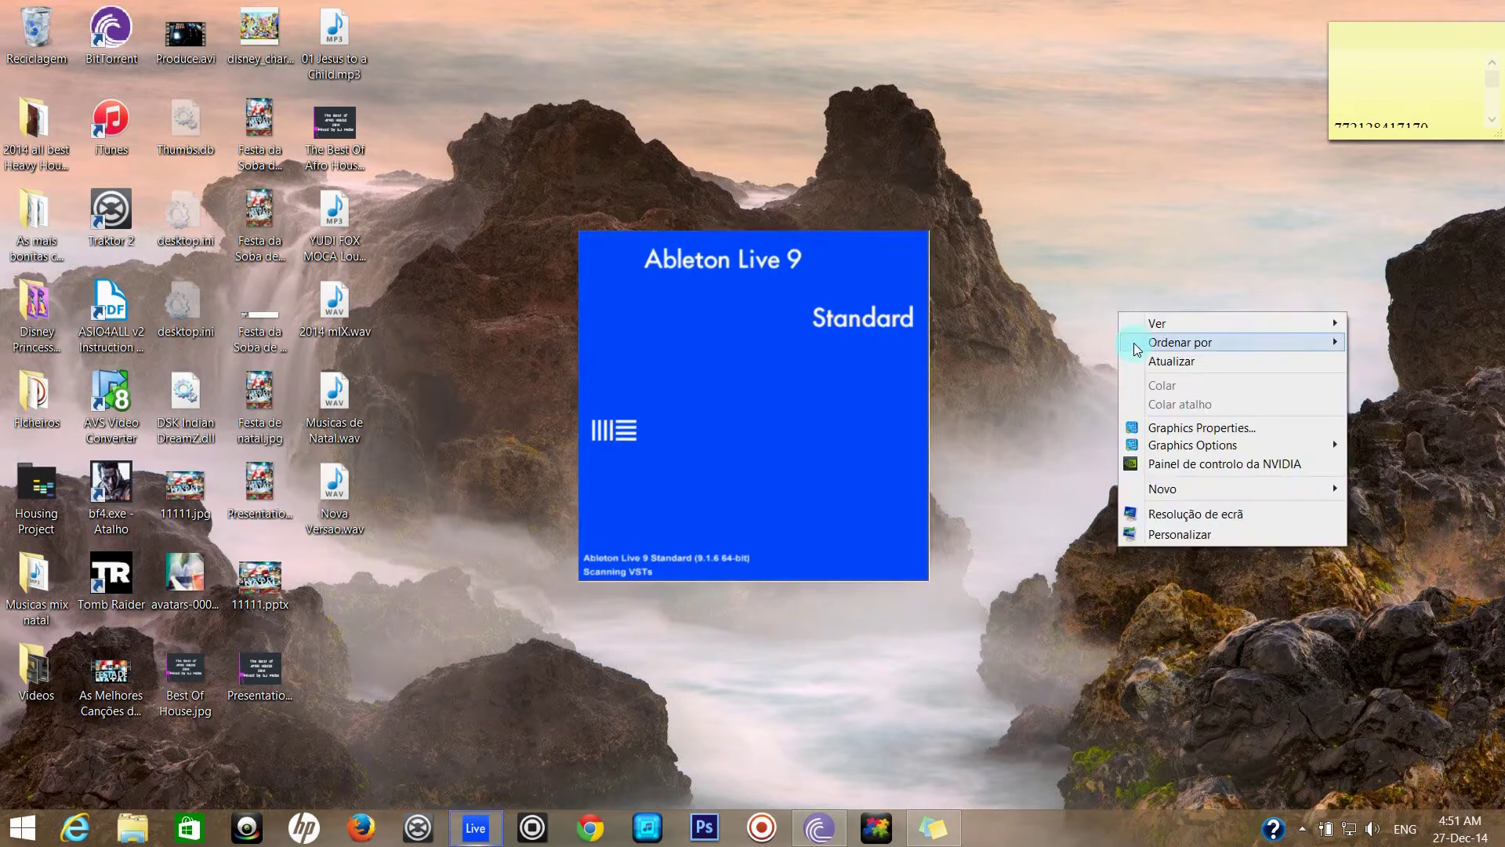
pyautogui.click(1207, 430)
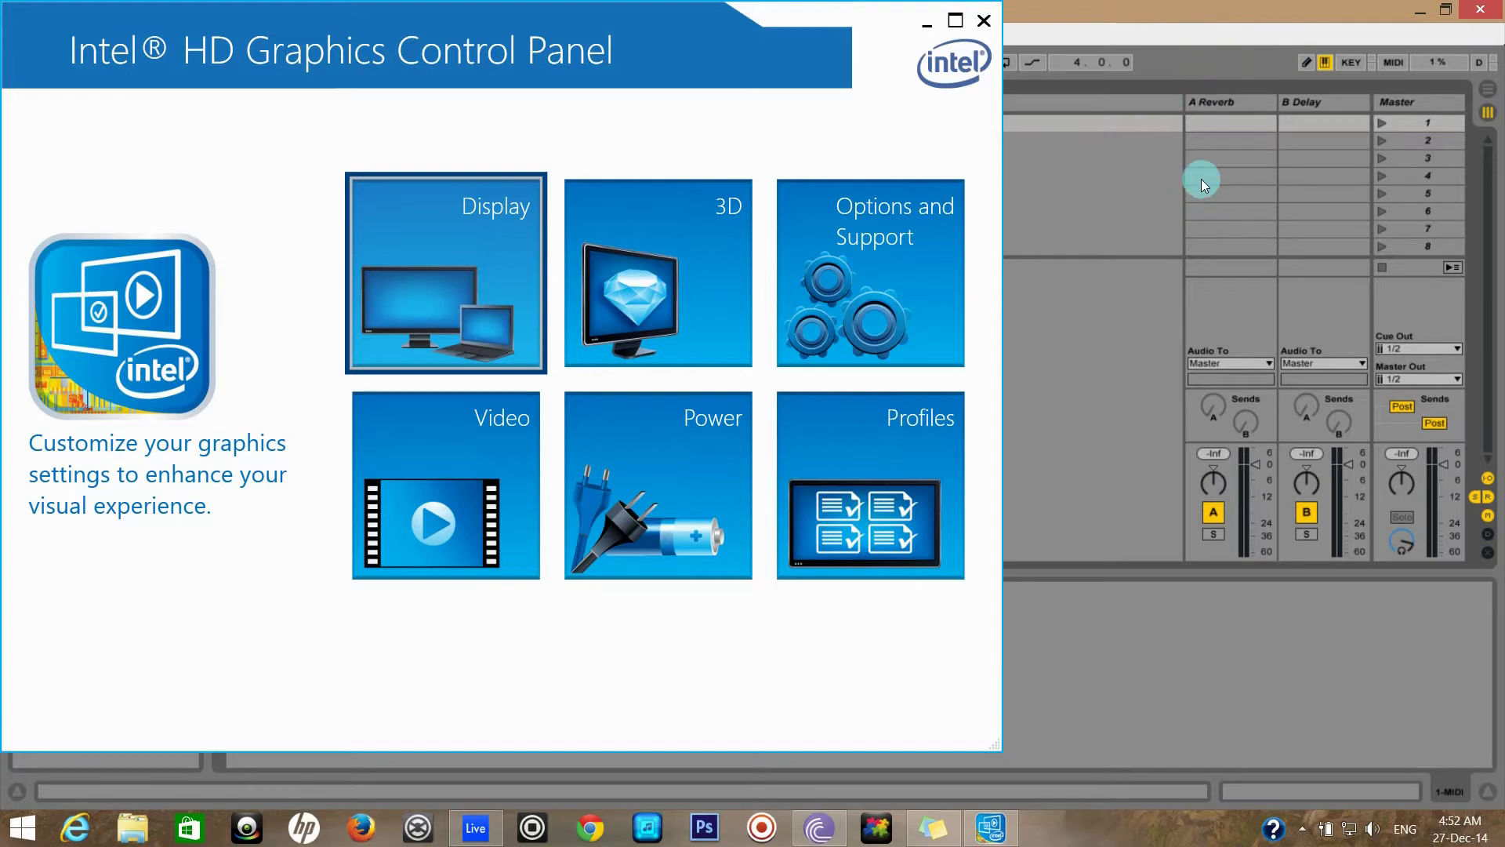
pyautogui.click(664, 404)
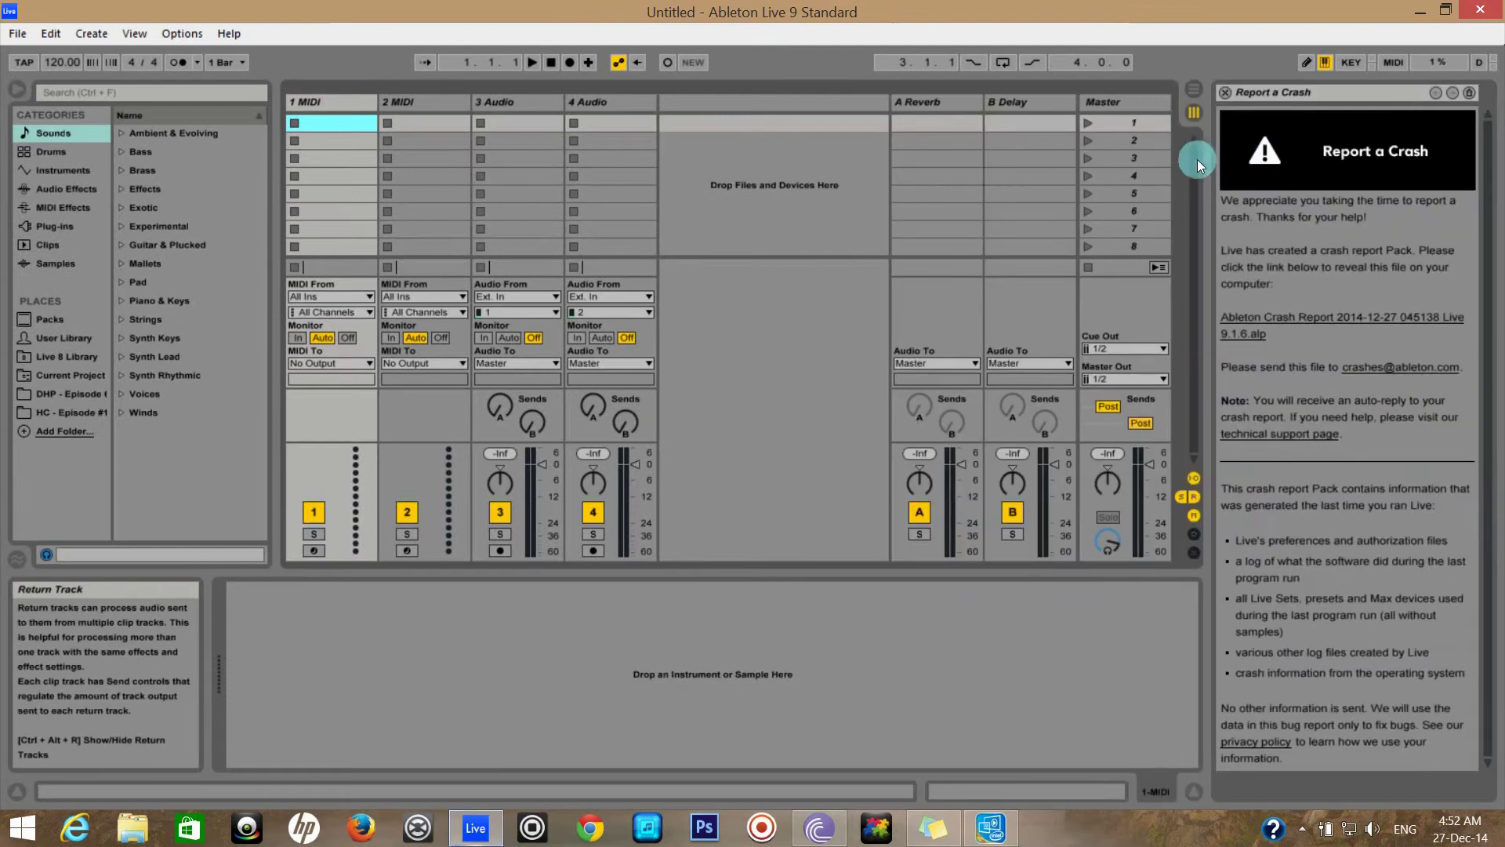
# Dismiss the crash report and review the Look/Feel page of Live's Preferences.
pyautogui.click(1224, 91)
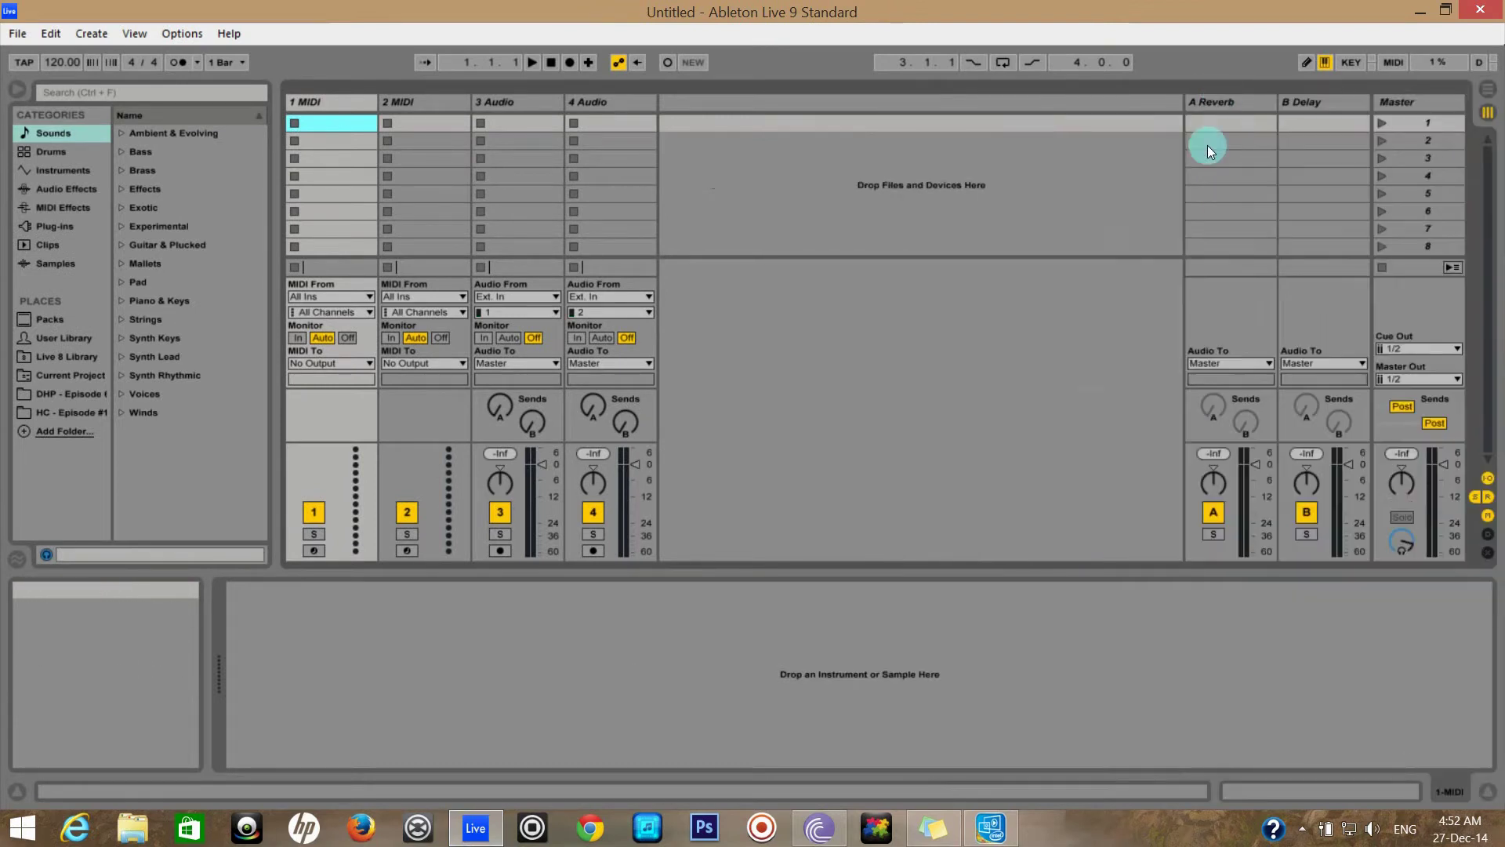
pyautogui.click(168, 35)
pyautogui.click(222, 528)
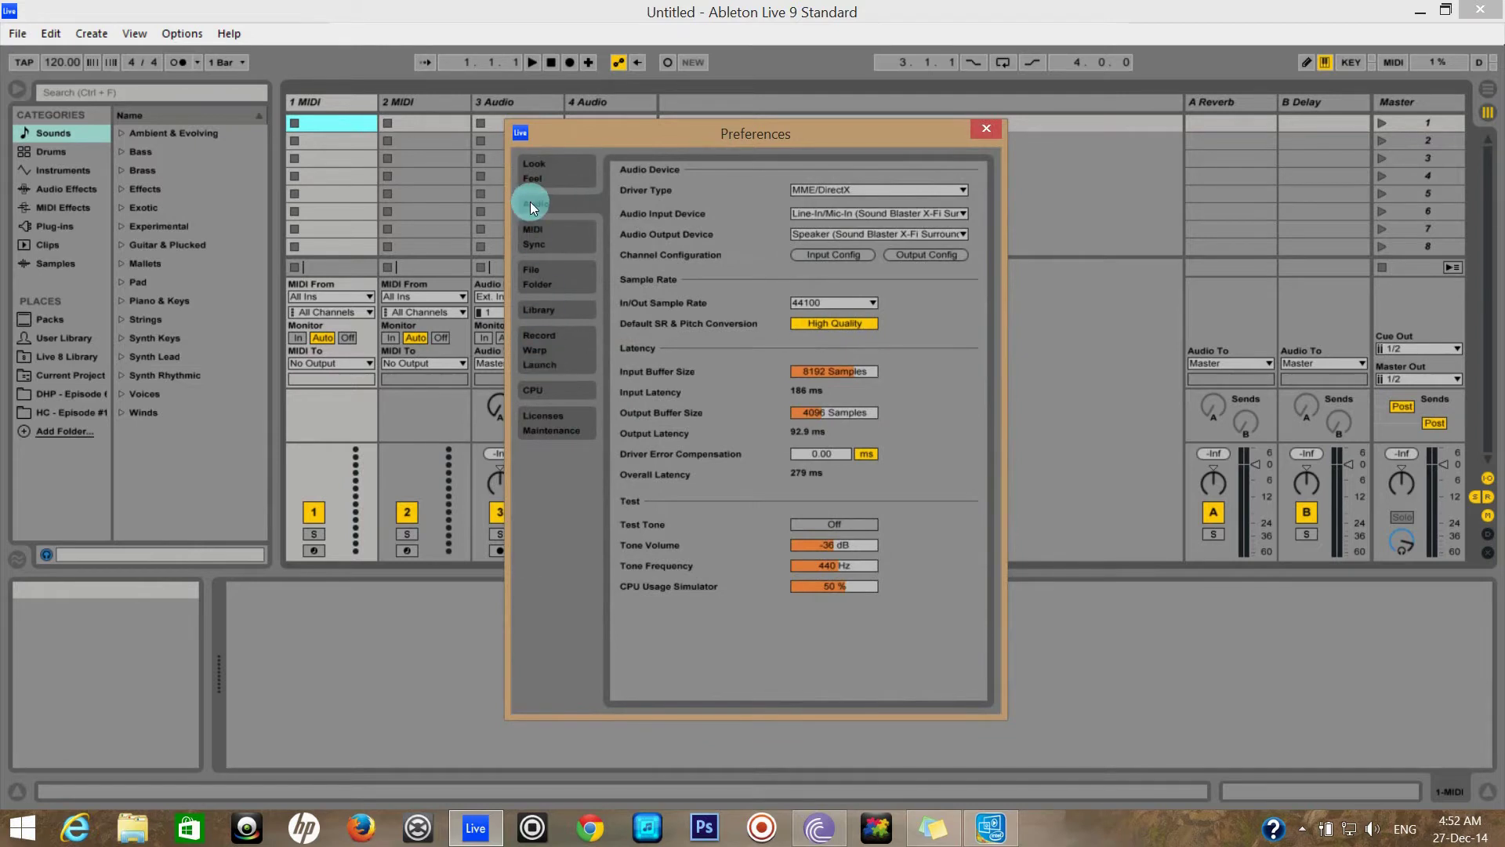
pyautogui.click(553, 170)
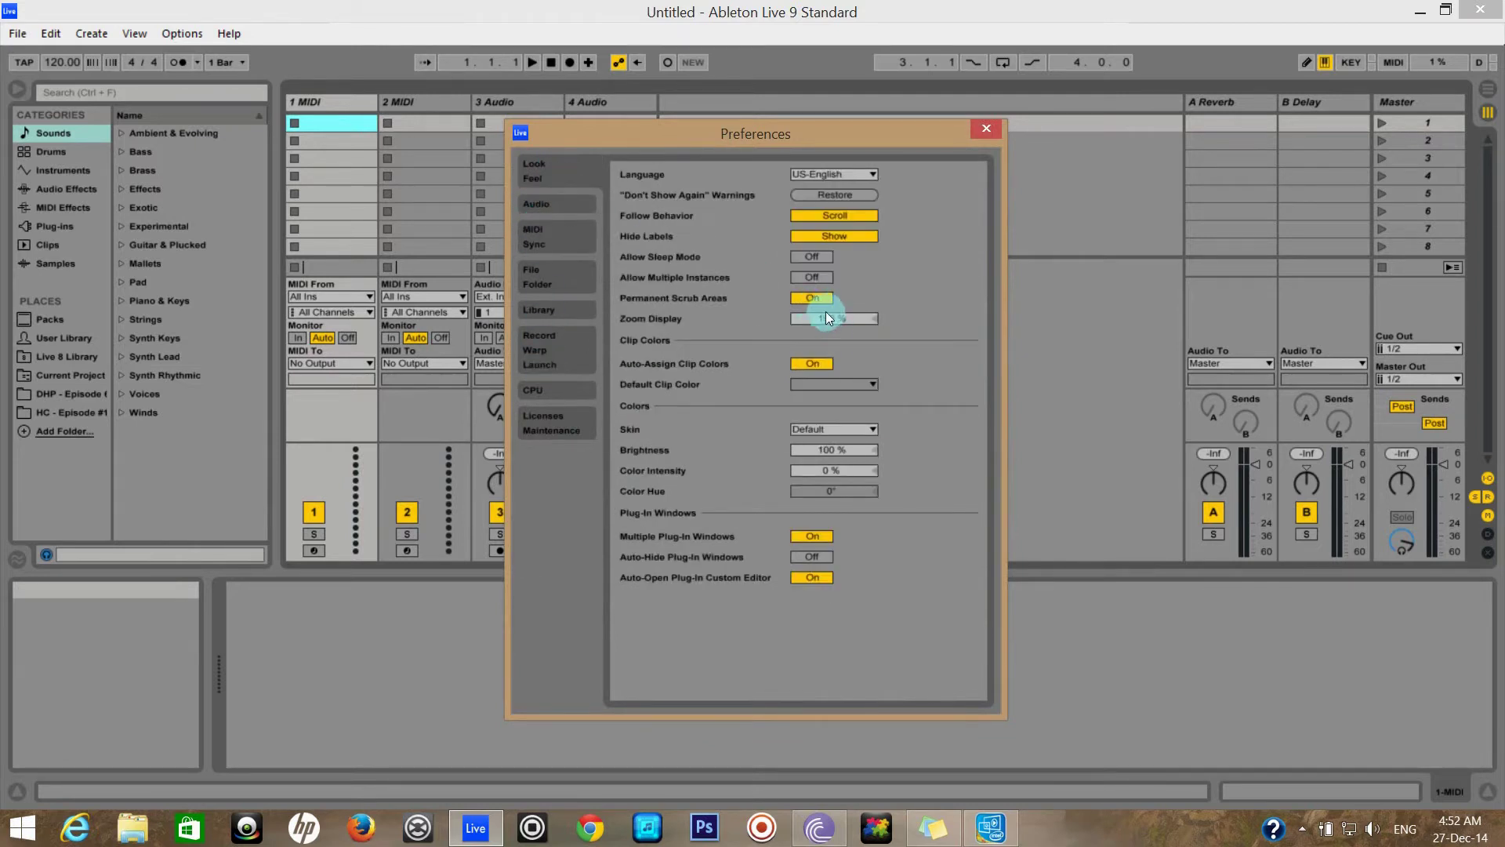
pyautogui.click(980, 132)
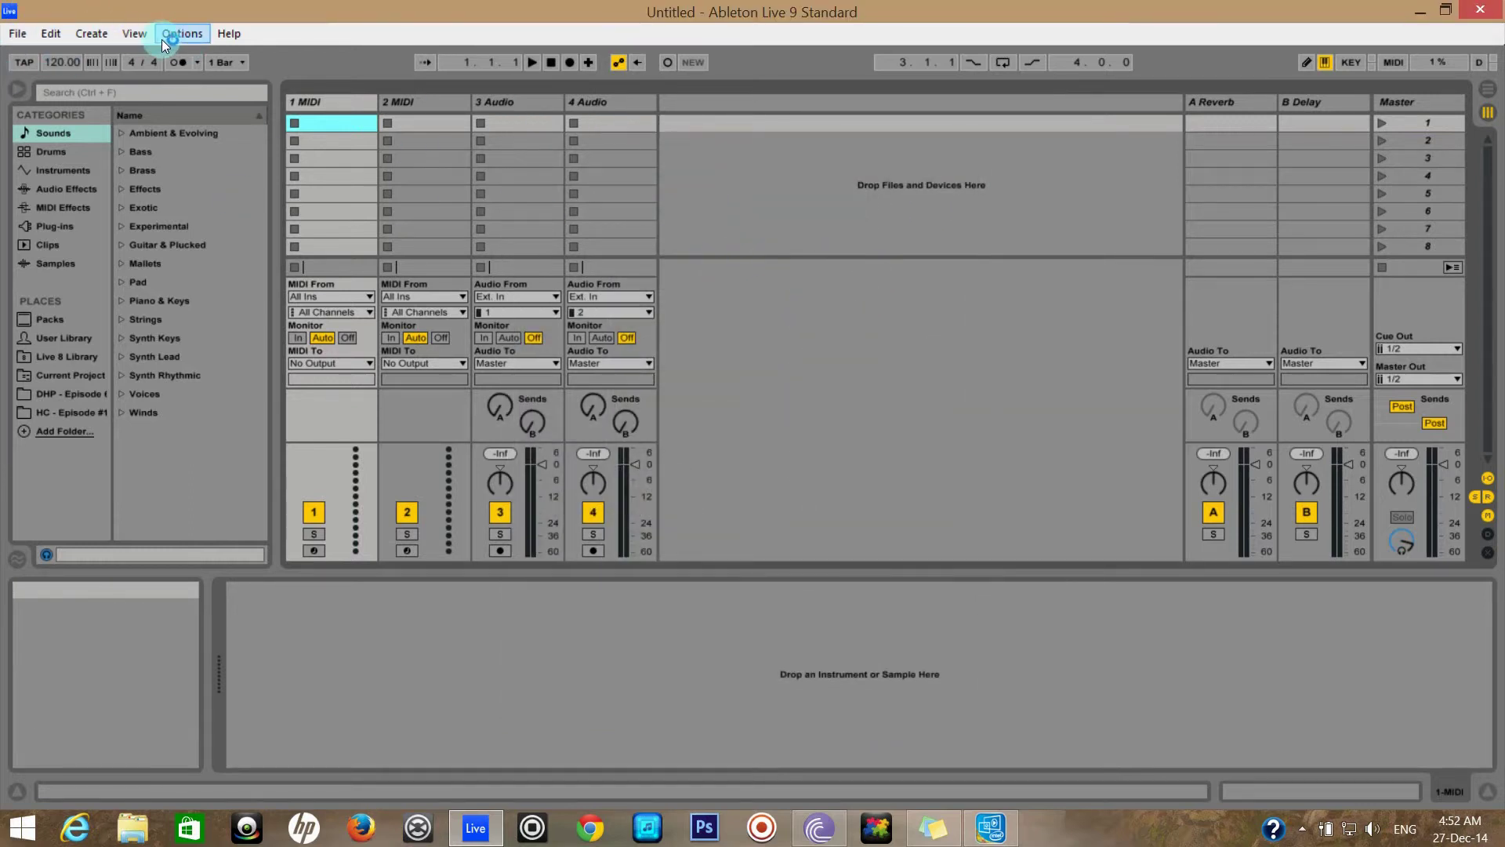
# Hide the Detail View in full screen, then return Live to a window and minimize it.
pyautogui.click(135, 33)
pyautogui.click(187, 48)
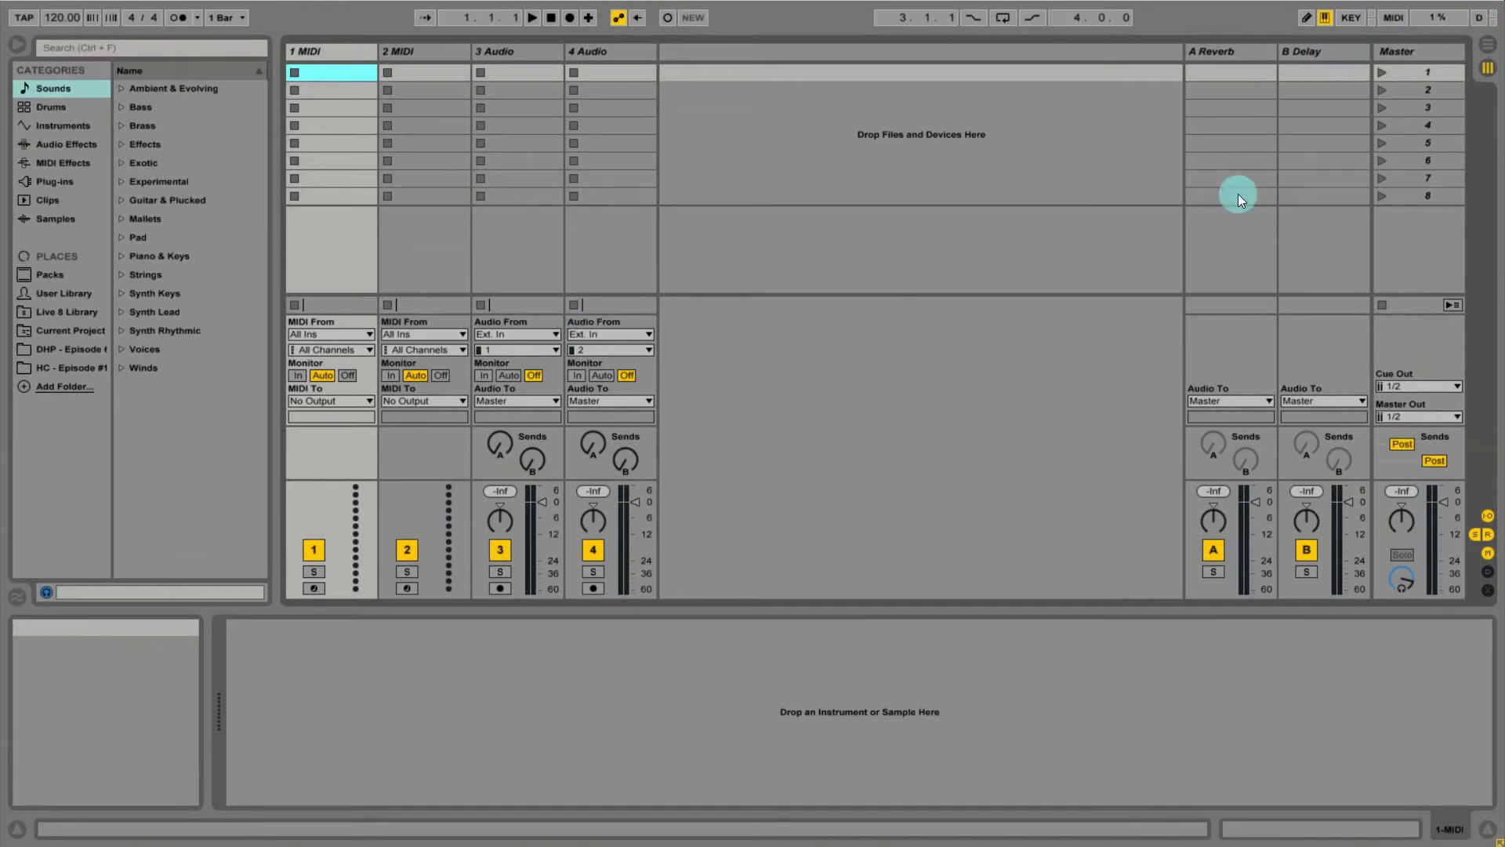
pyautogui.click(1493, 835)
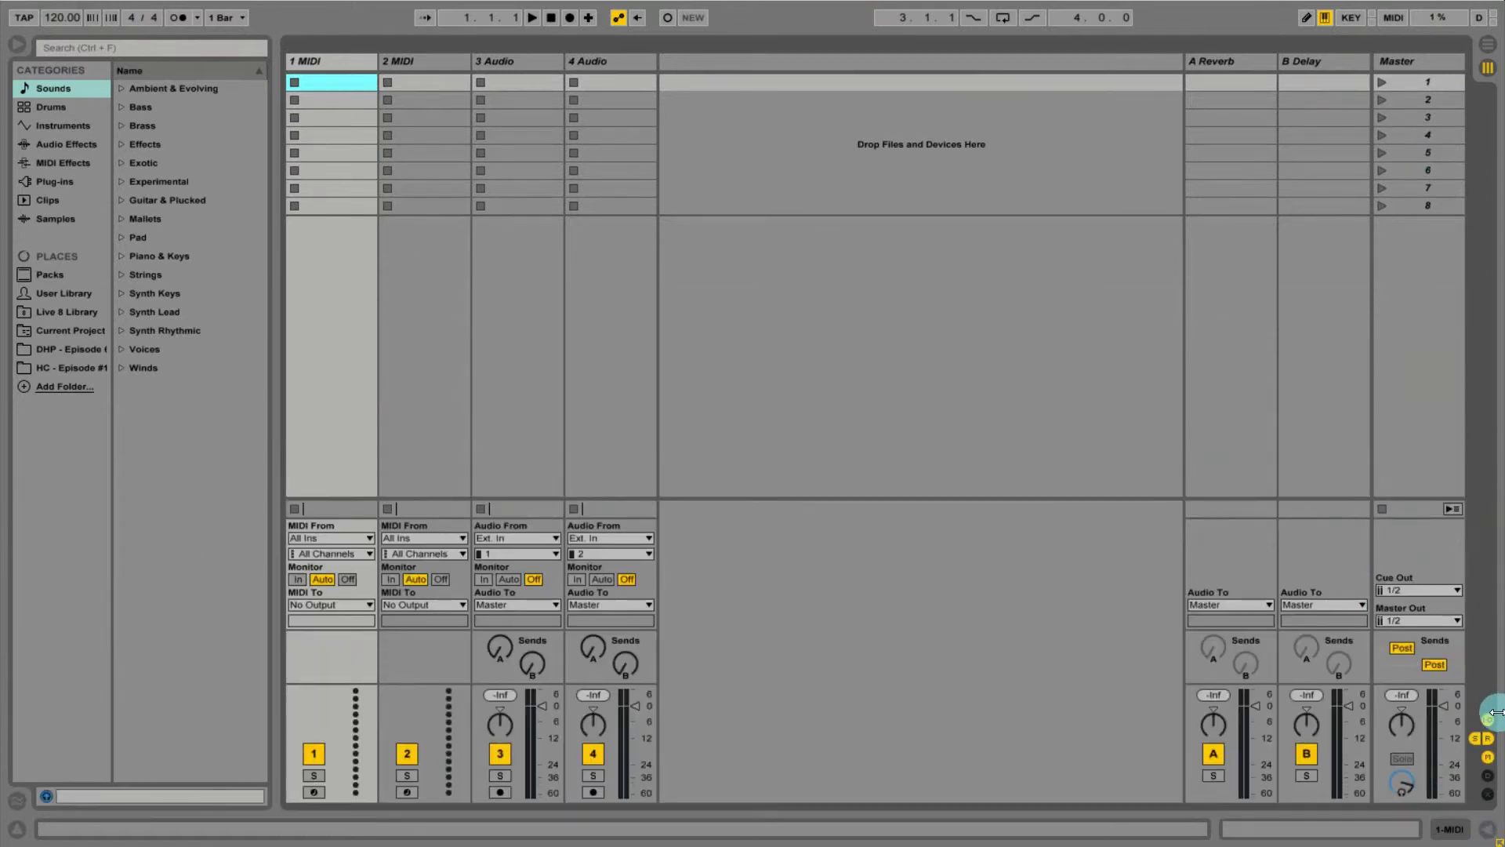
pyautogui.press('F11')
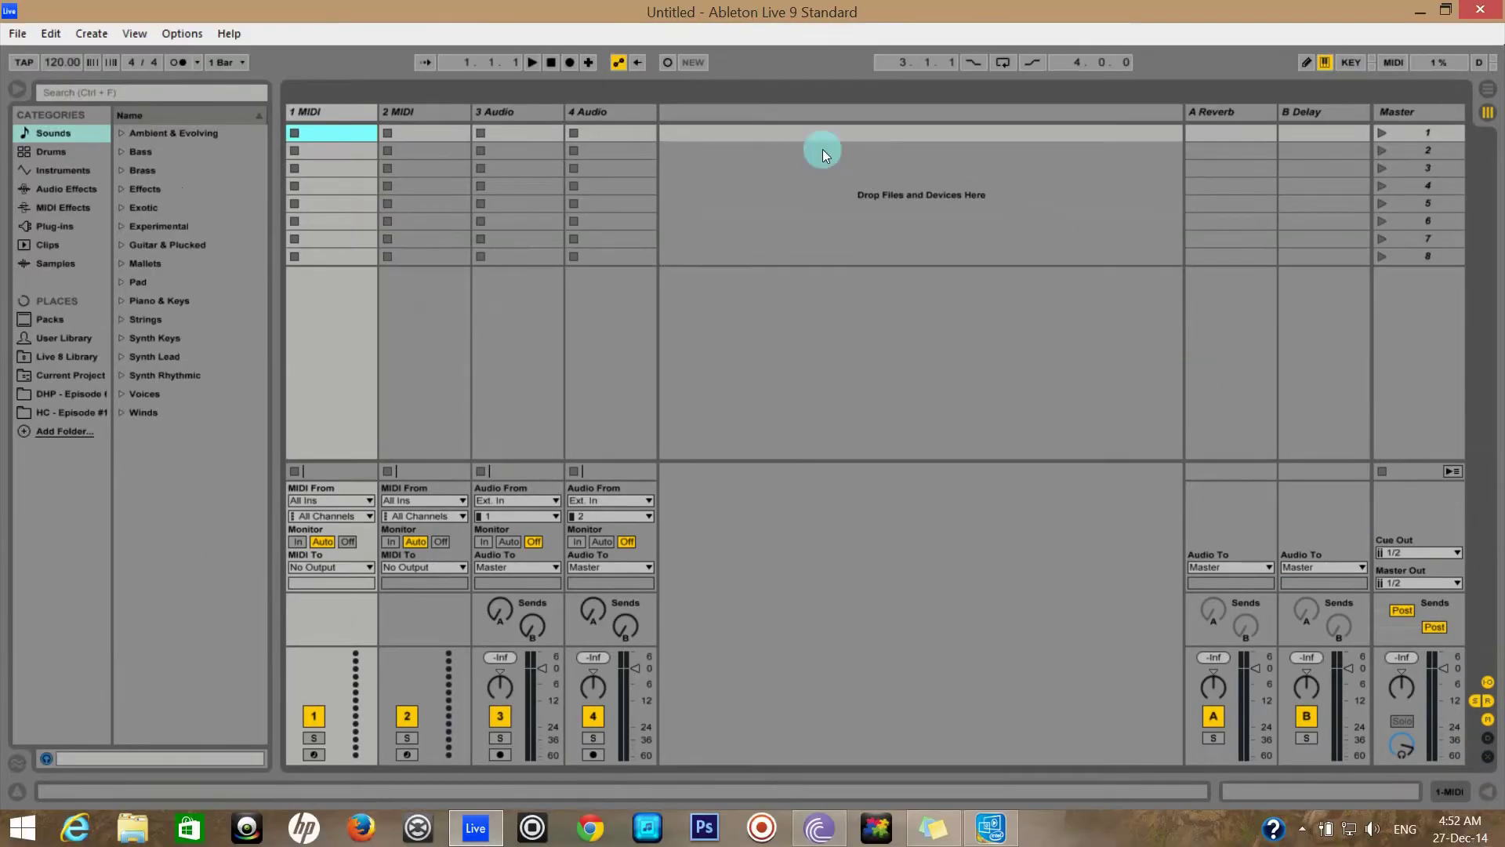
pyautogui.click(1419, 12)
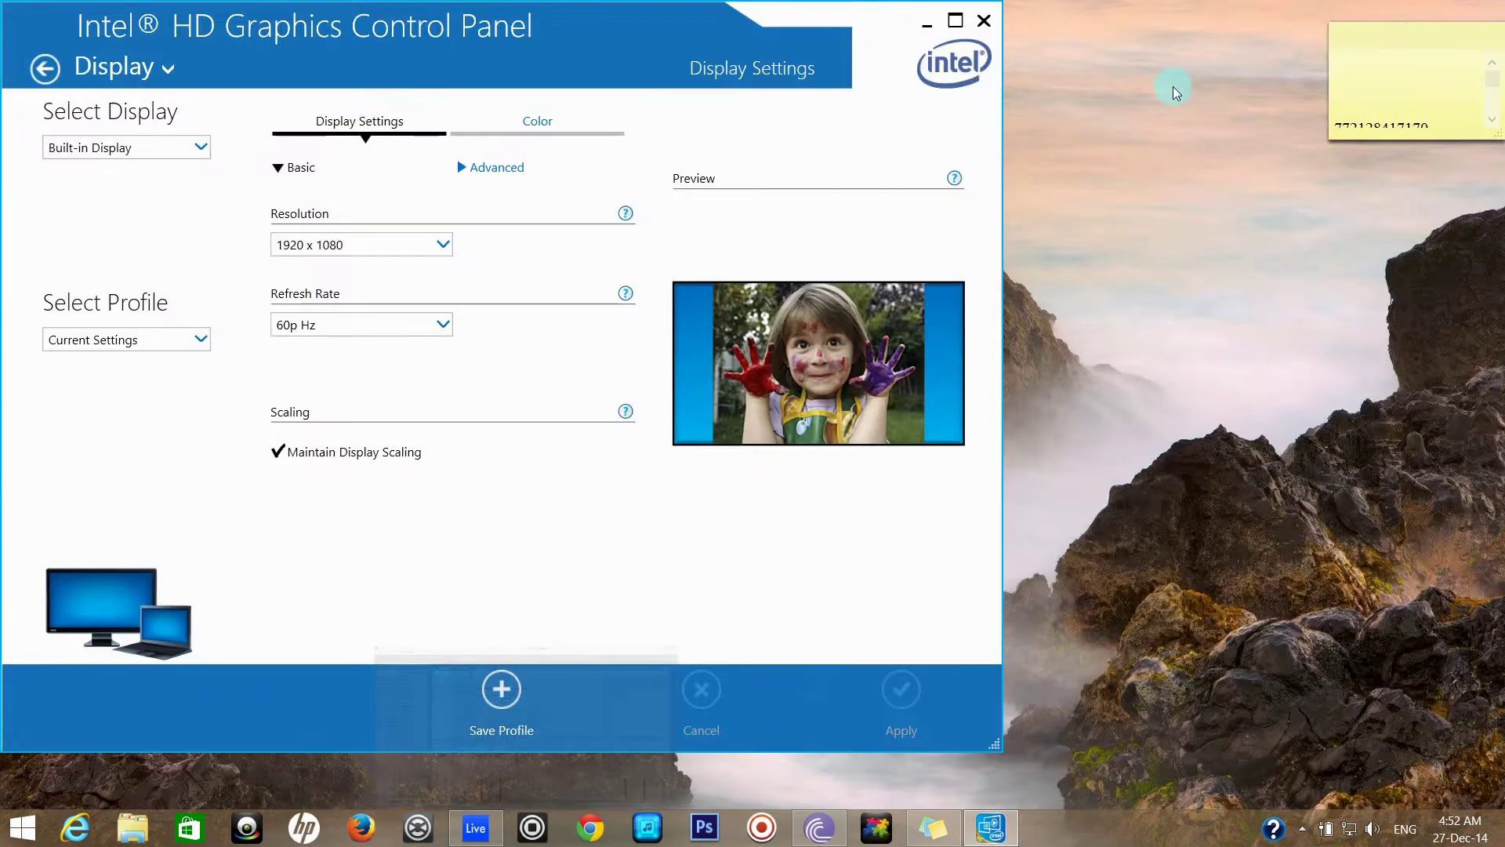
# Keep the Intel panel's resolution at 1920 x 1080 and close the panel.
pyautogui.click(444, 245)
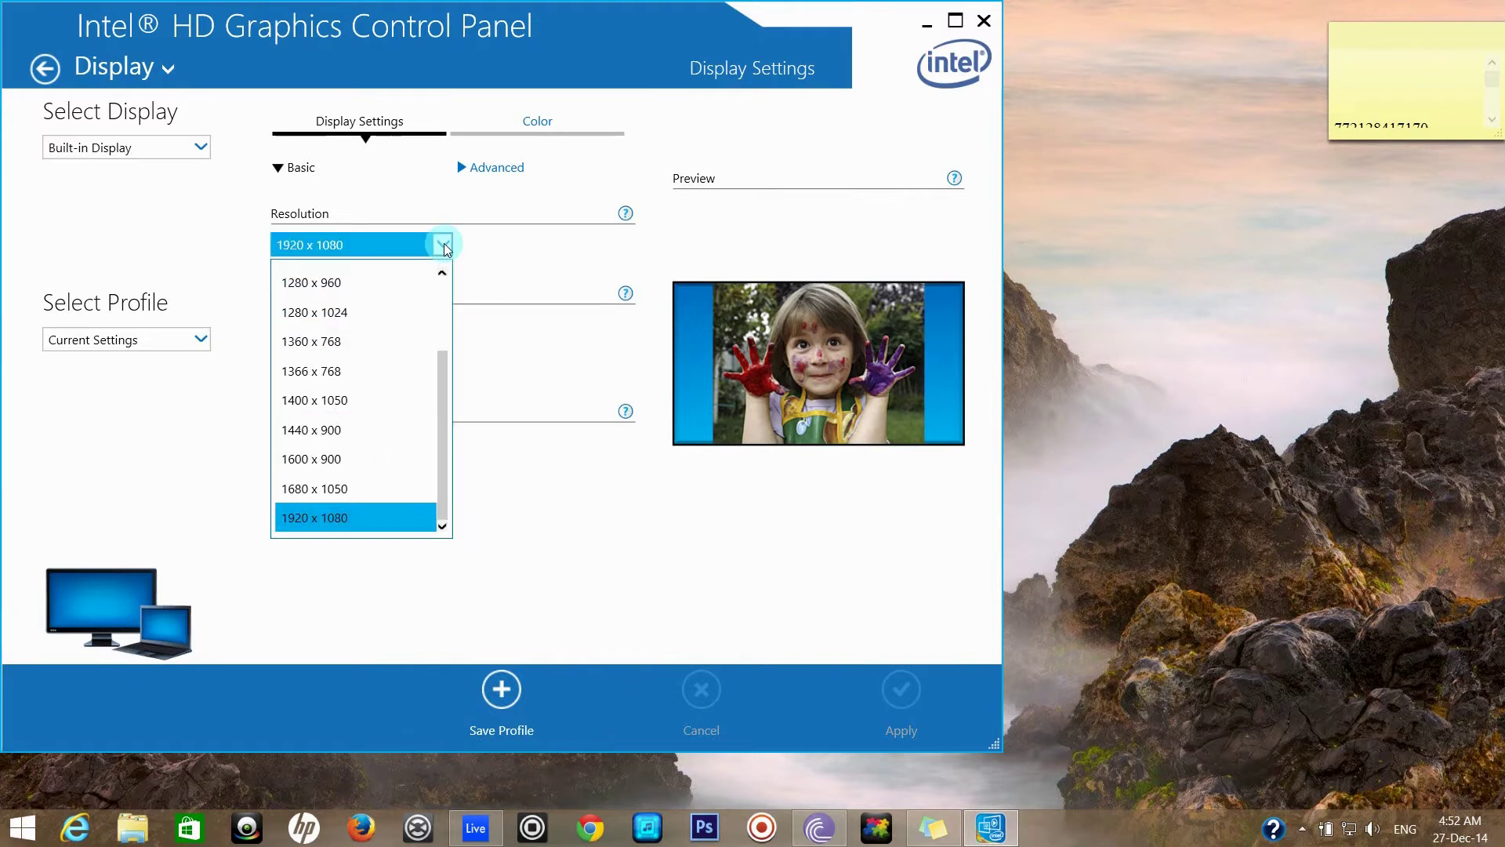
pyautogui.click(776, 159)
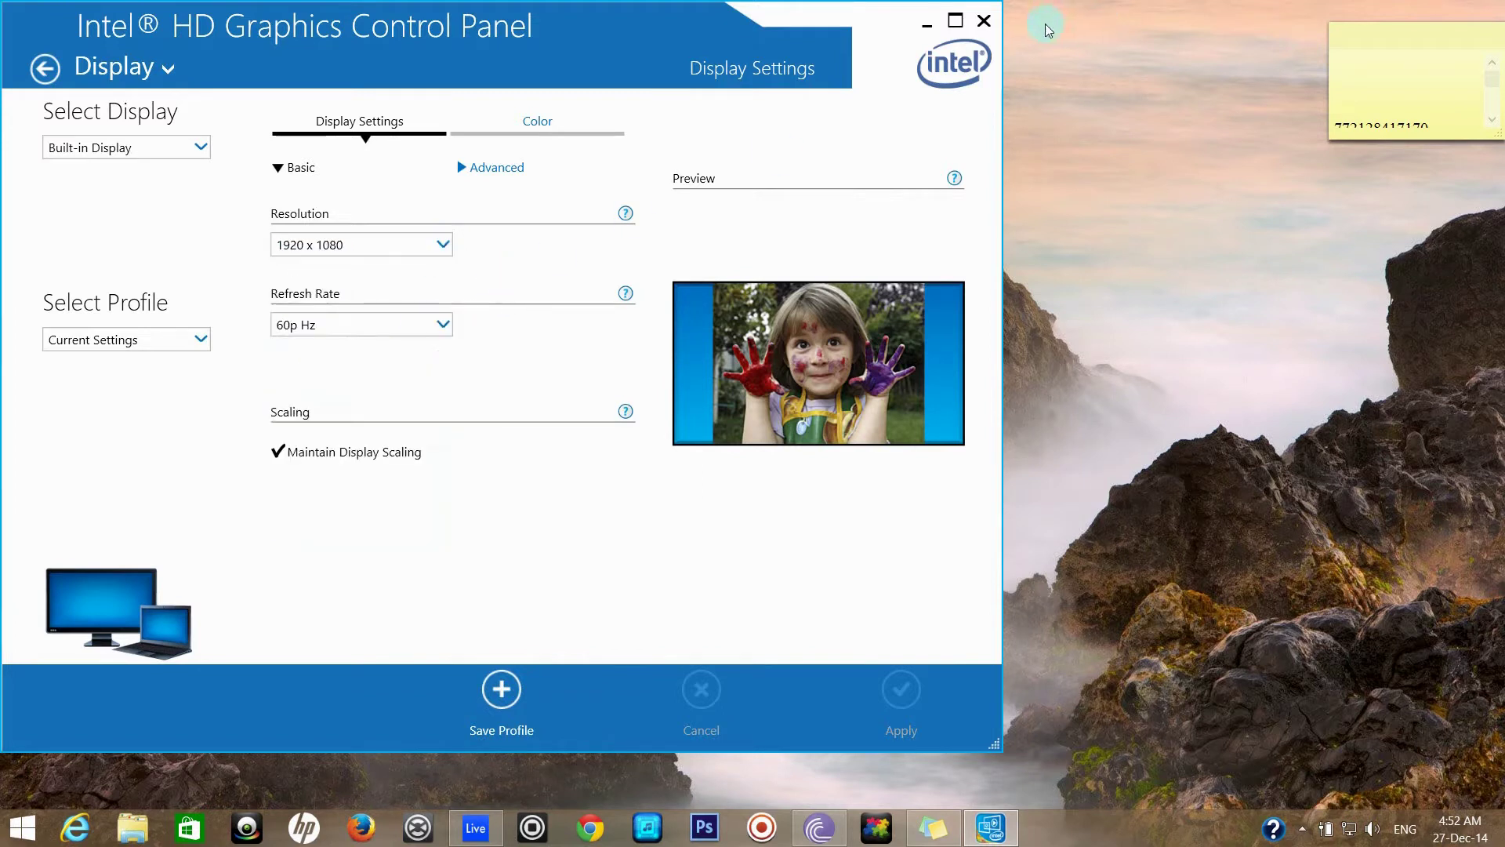
pyautogui.click(983, 20)
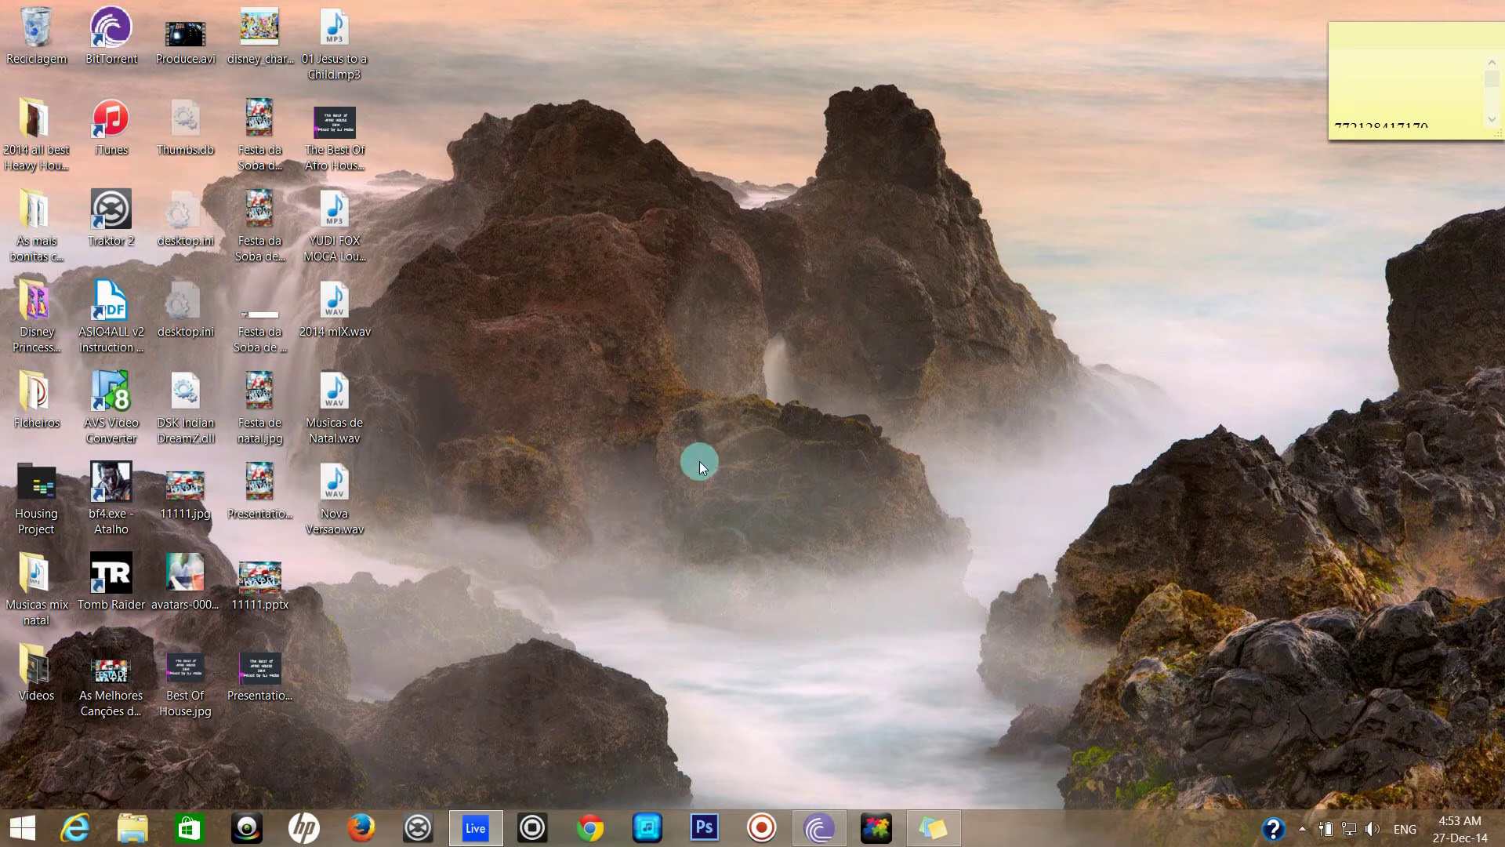
# Open Painel de controlo from the Start menu and maximize its all-items window.
pyautogui.click(22, 826)
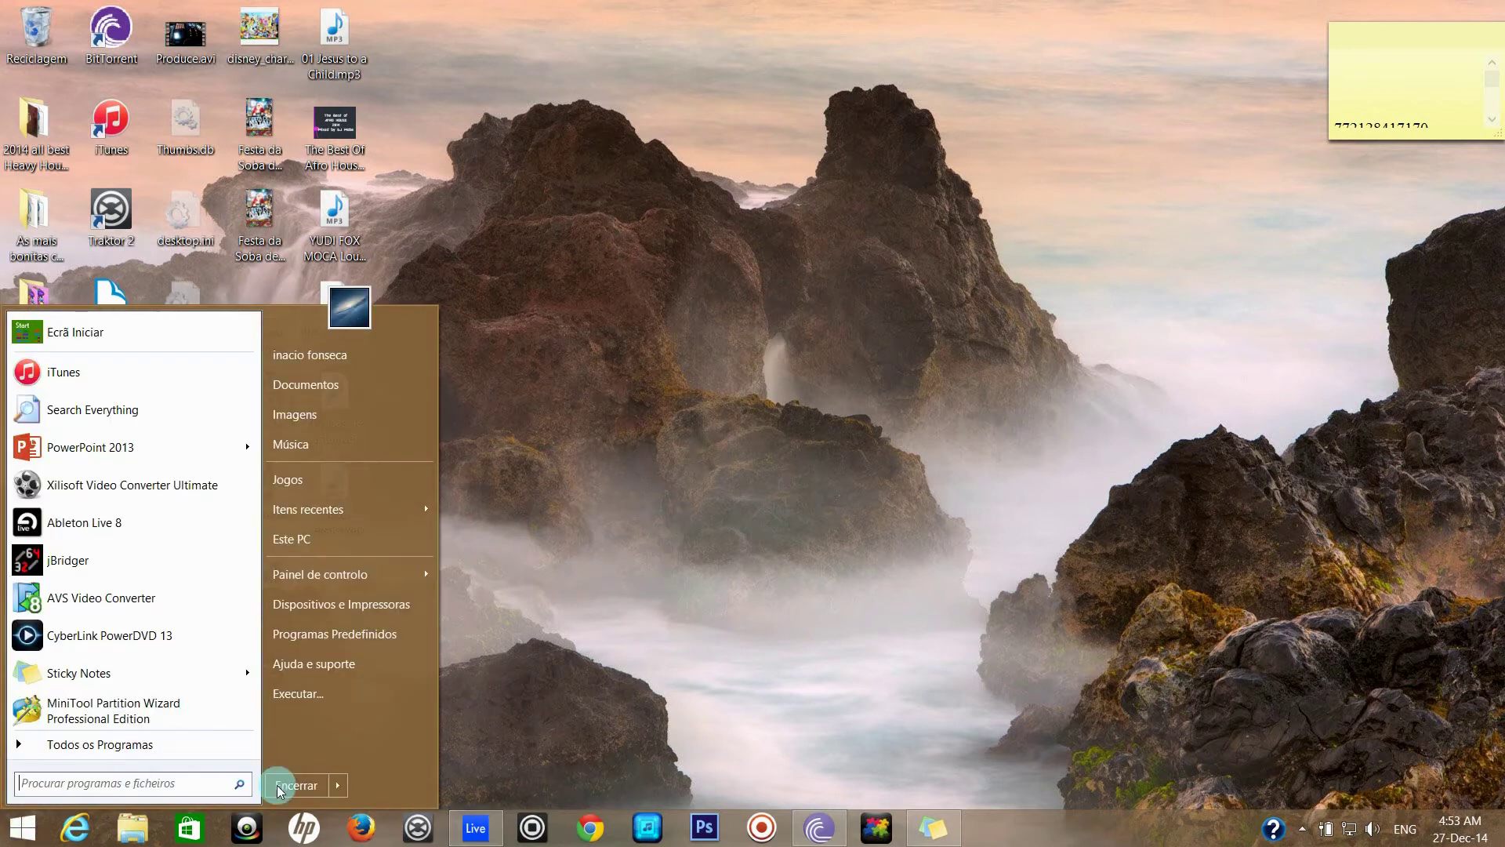
pyautogui.moveTo(332, 581)
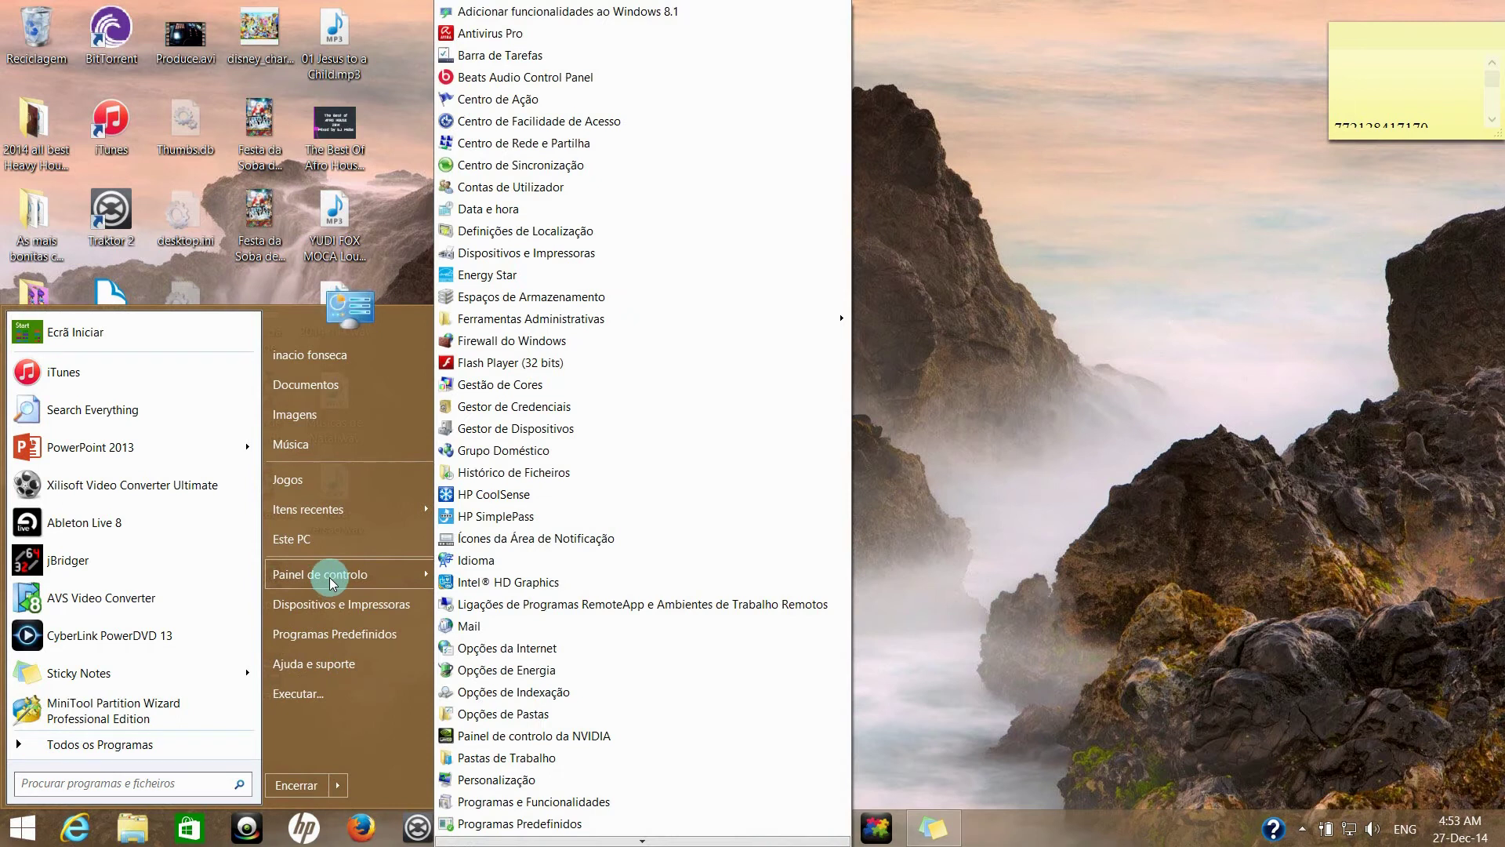
pyautogui.click(332, 581)
pyautogui.scroll(-2, 806, 314)
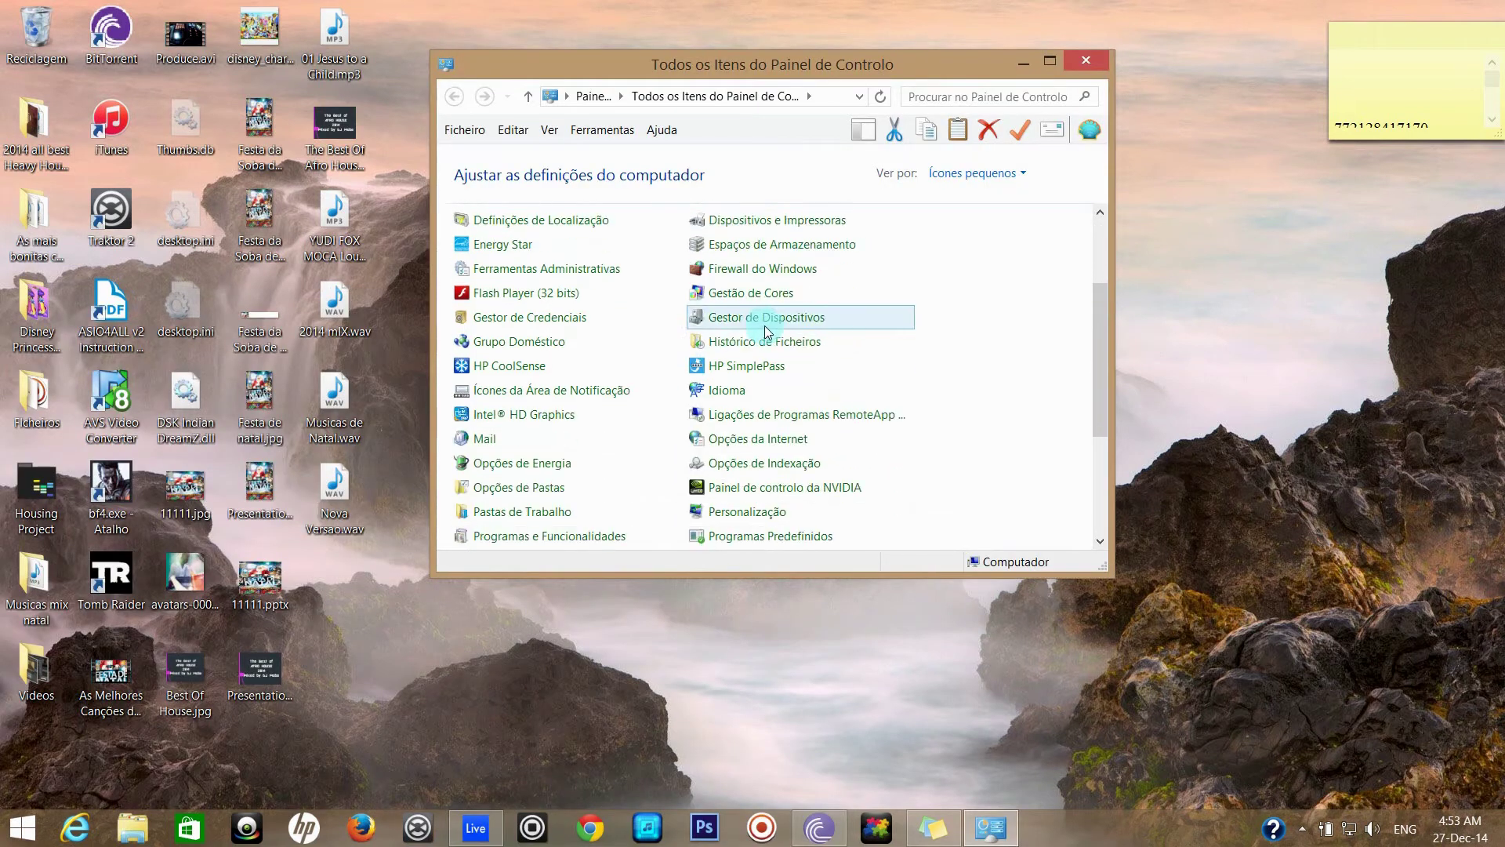
pyautogui.click(1050, 60)
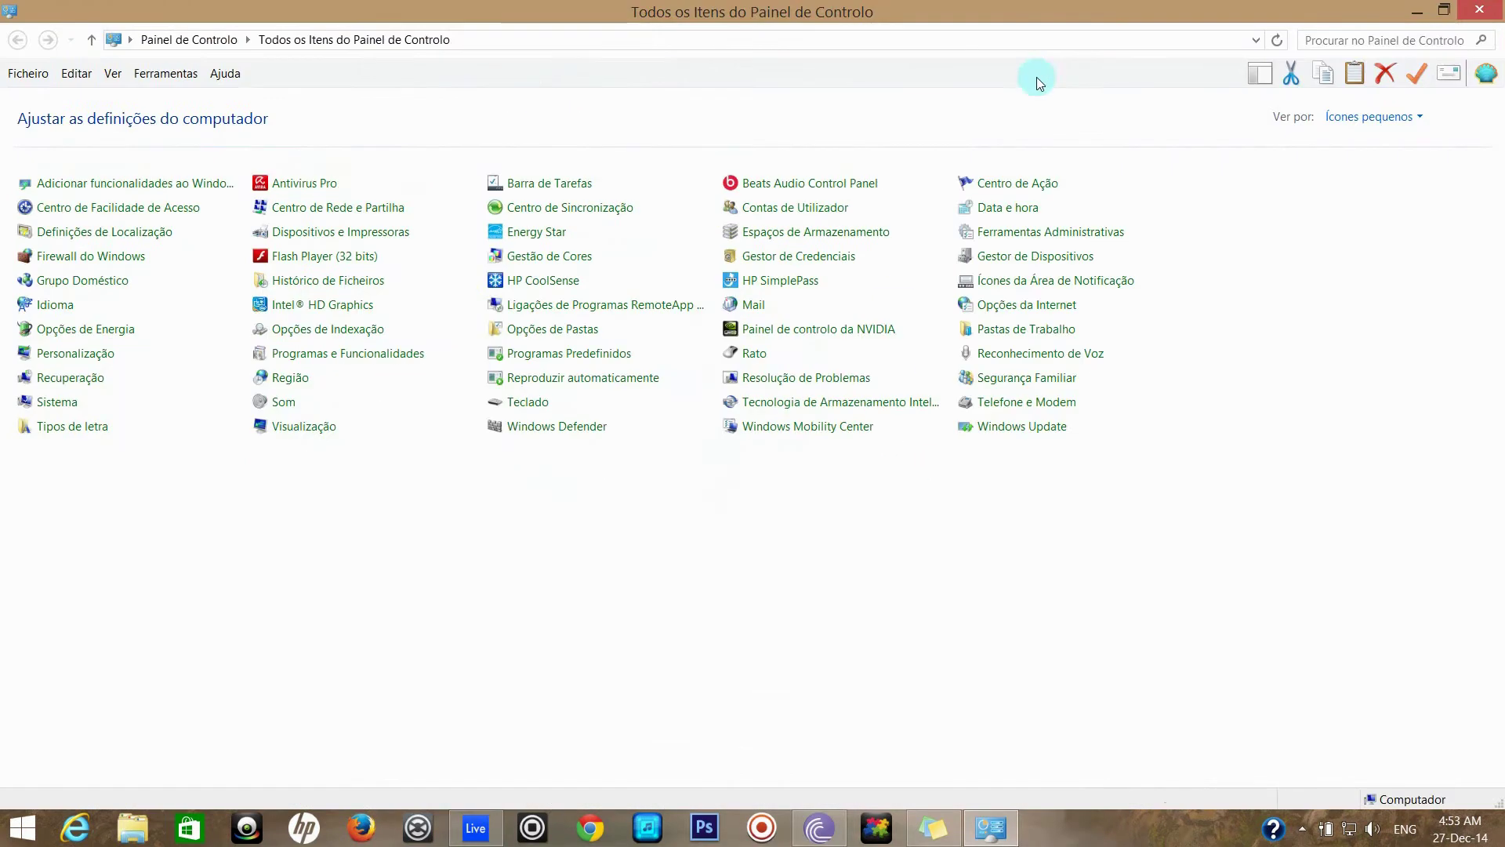
# In Visualização, enable custom scaling, apply Pequeno - 100%, and postpone the sign-out.
pyautogui.click(273, 435)
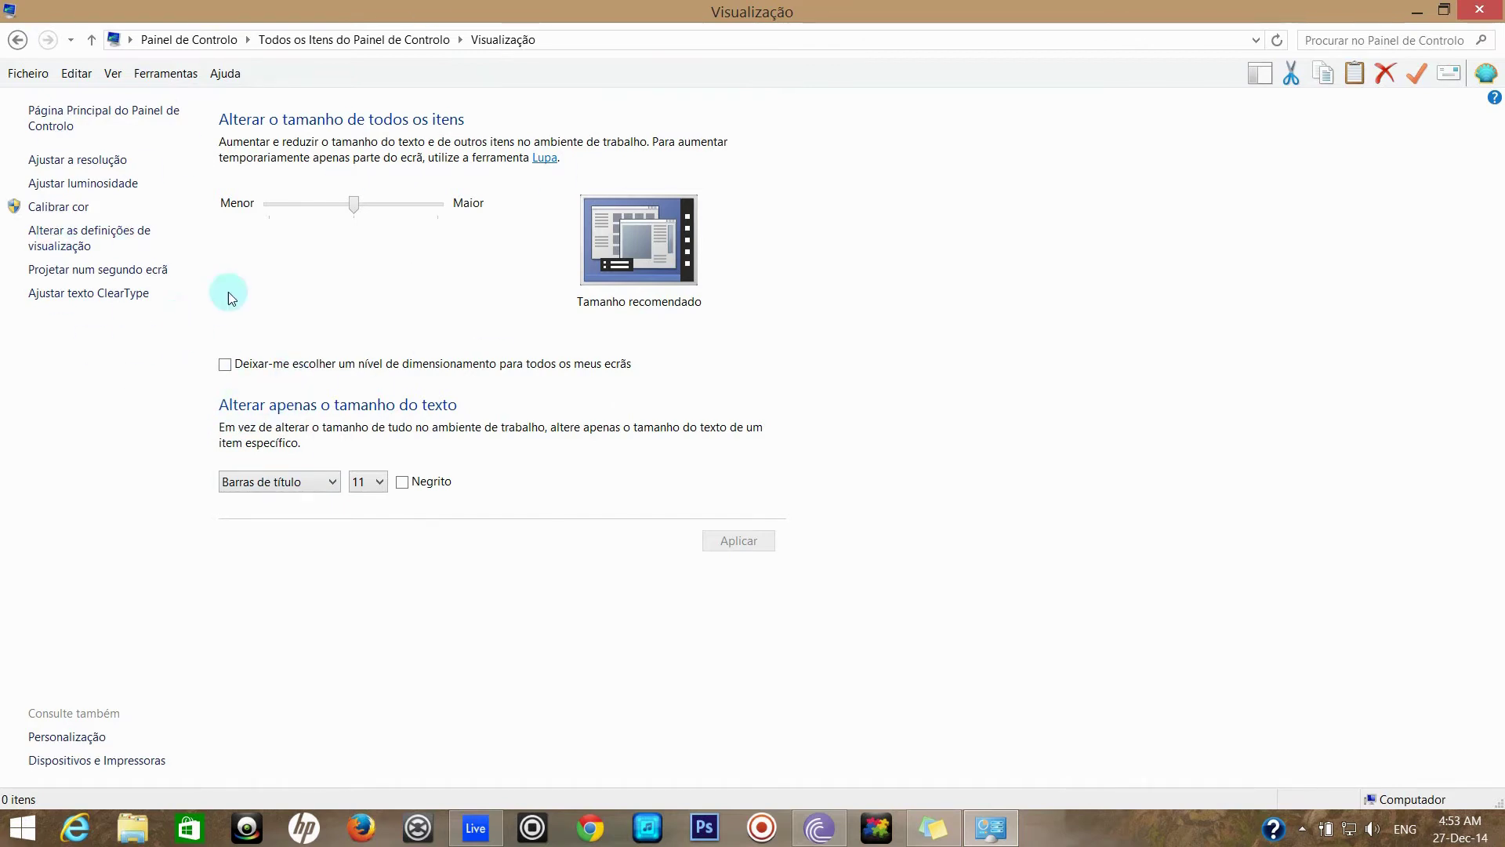
pyautogui.click(225, 365)
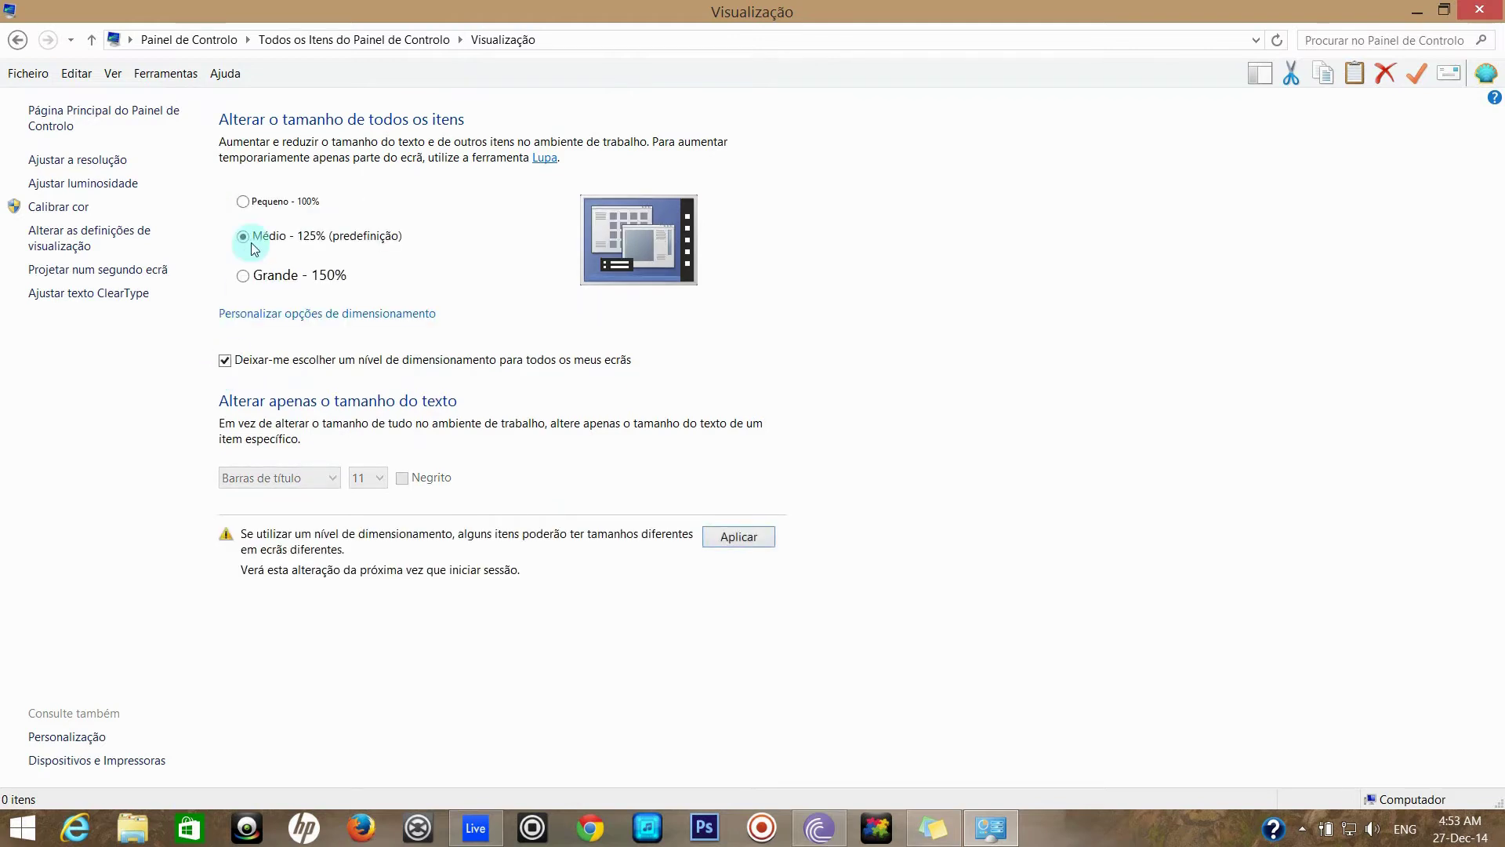
pyautogui.click(243, 202)
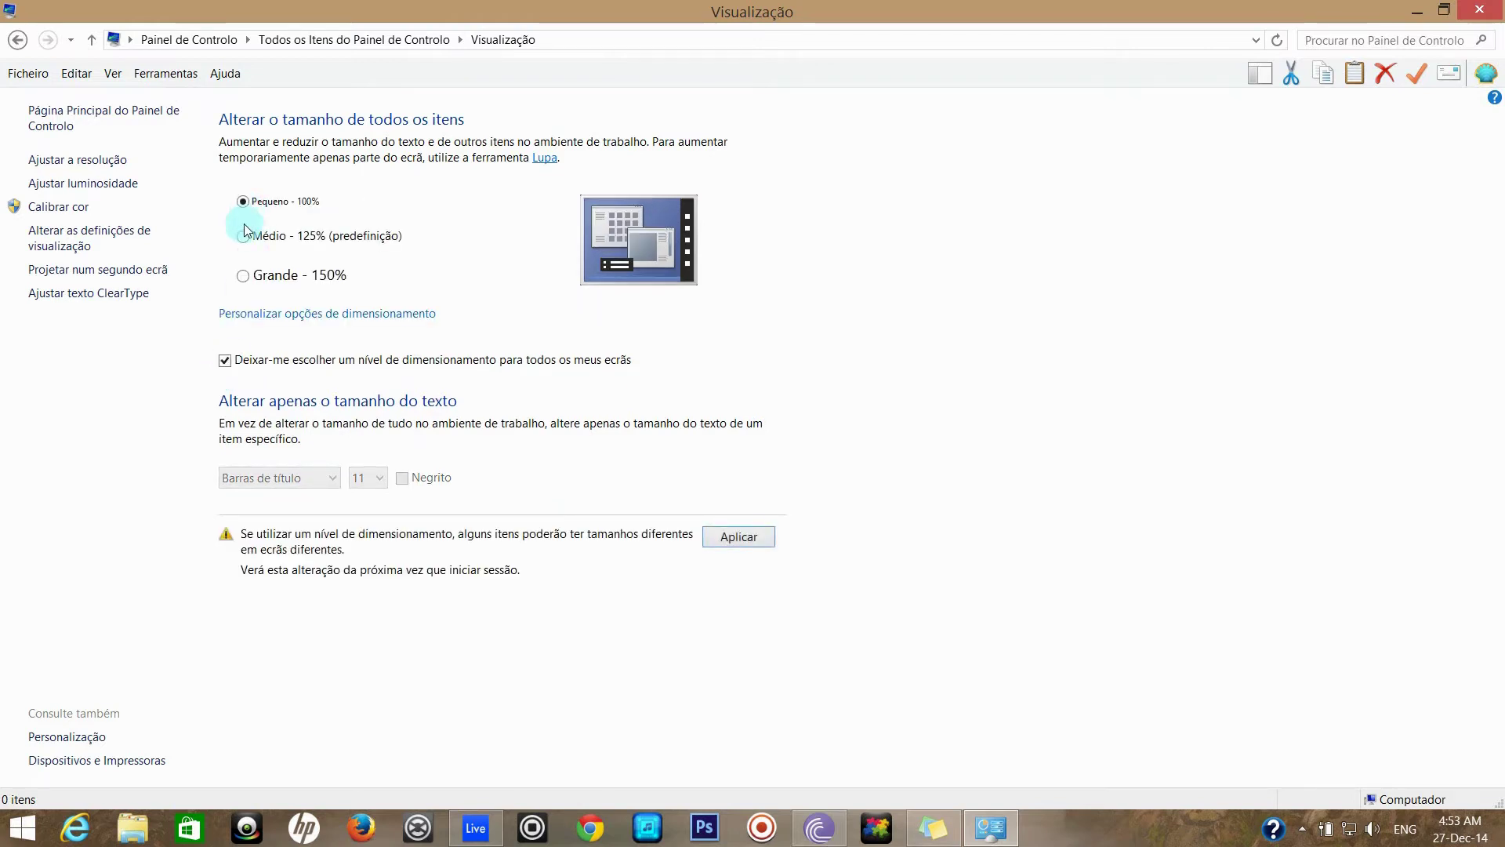
pyautogui.click(741, 540)
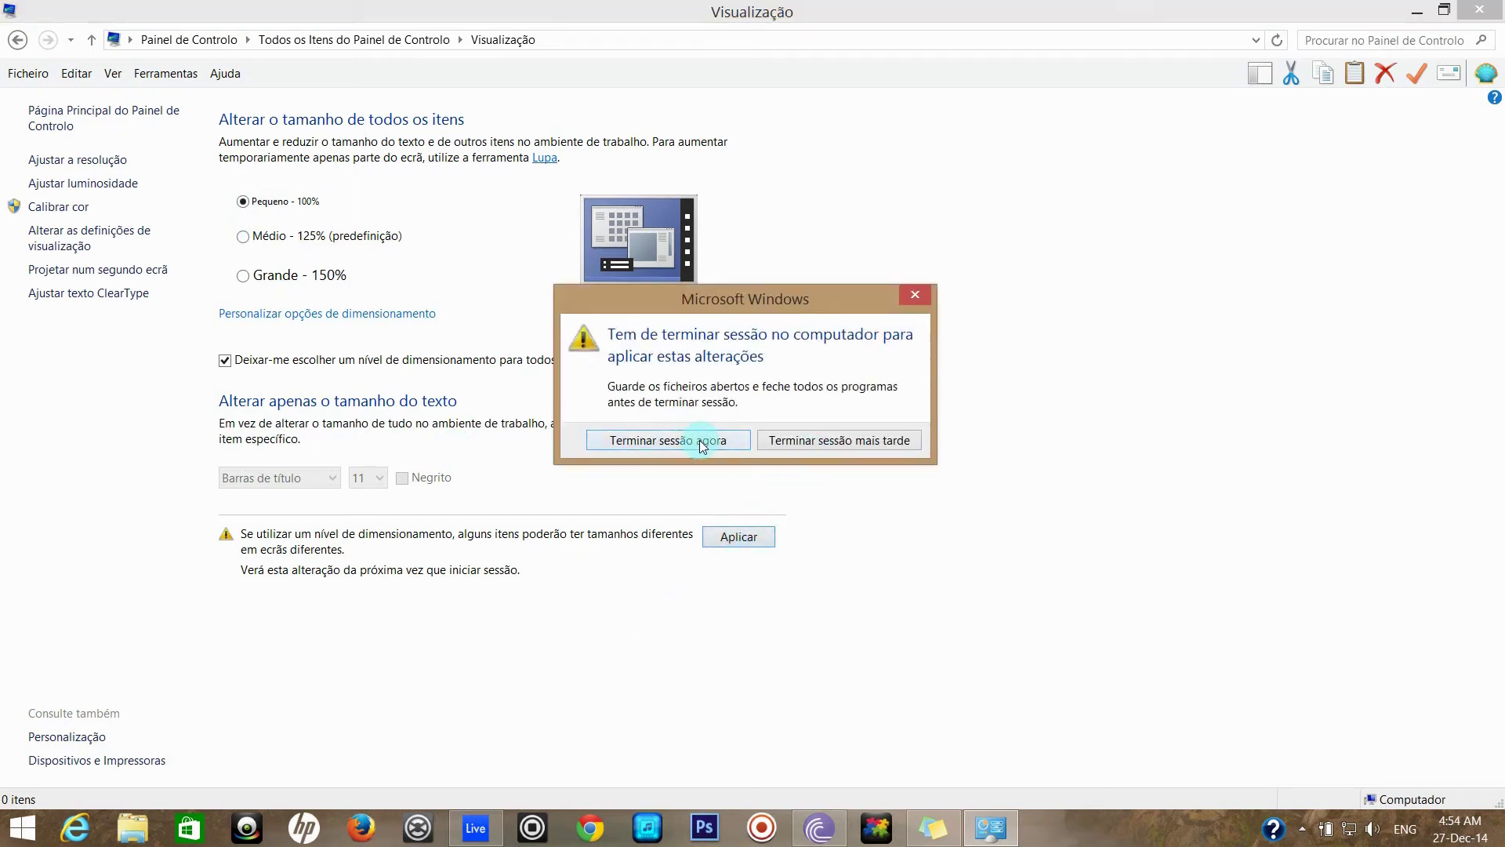
pyautogui.click(826, 444)
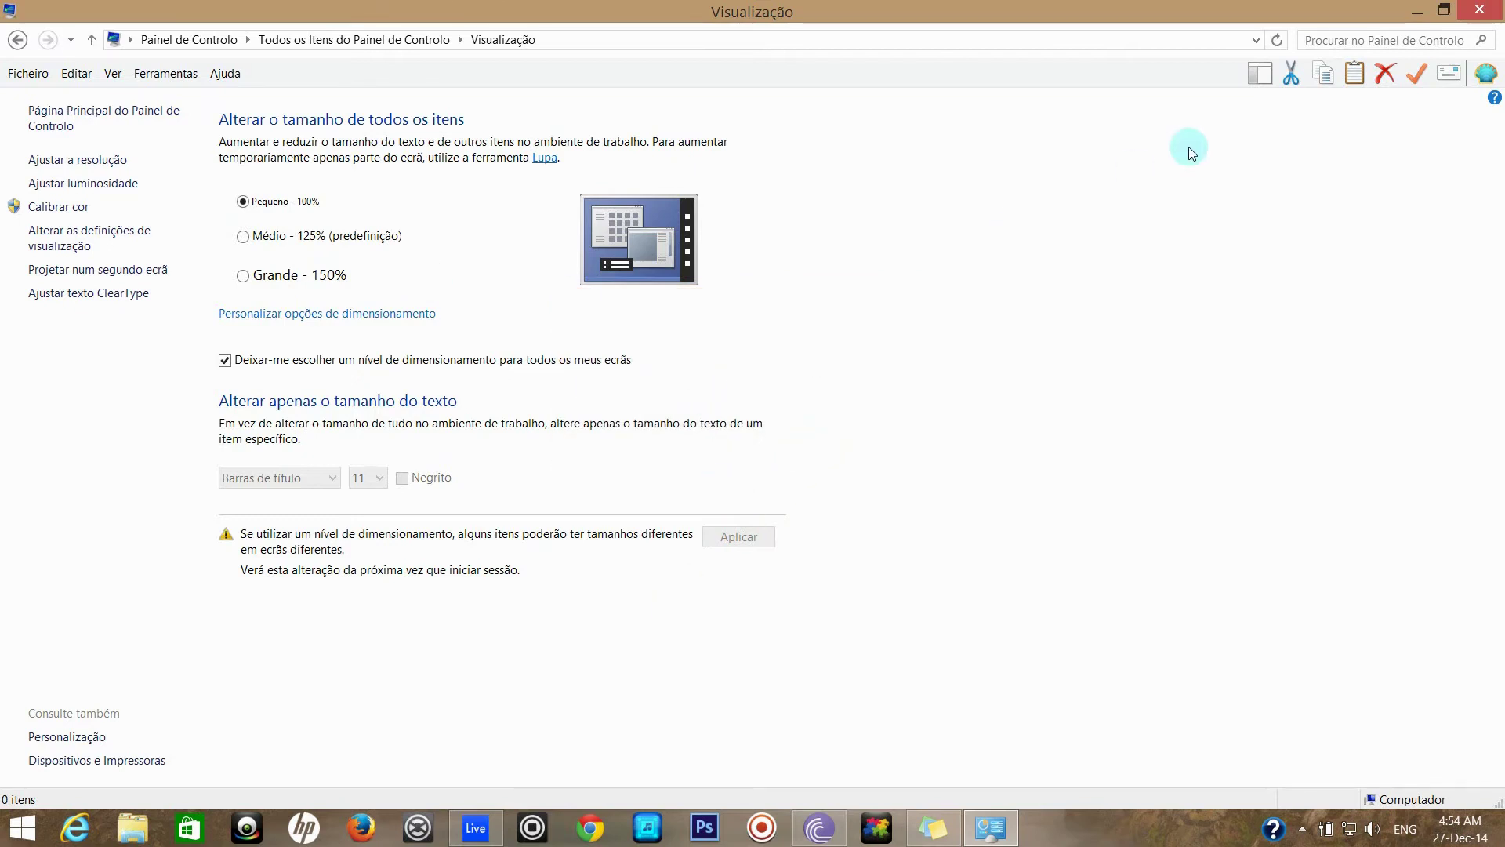
# Minimize the Control Panel, check Live's session view, and minimize Live again.
pyautogui.click(1416, 14)
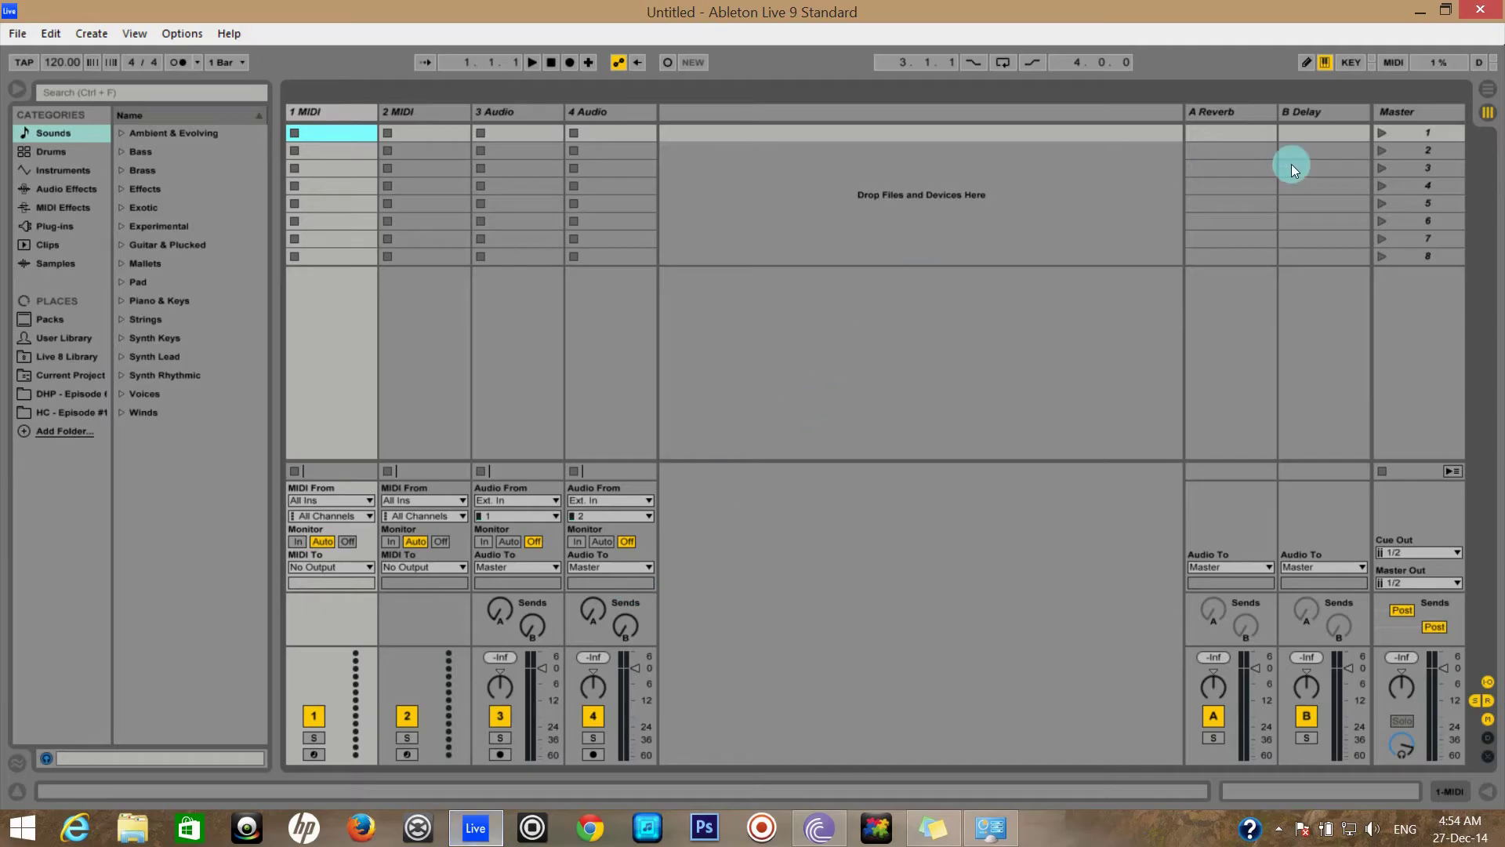
pyautogui.click(1421, 15)
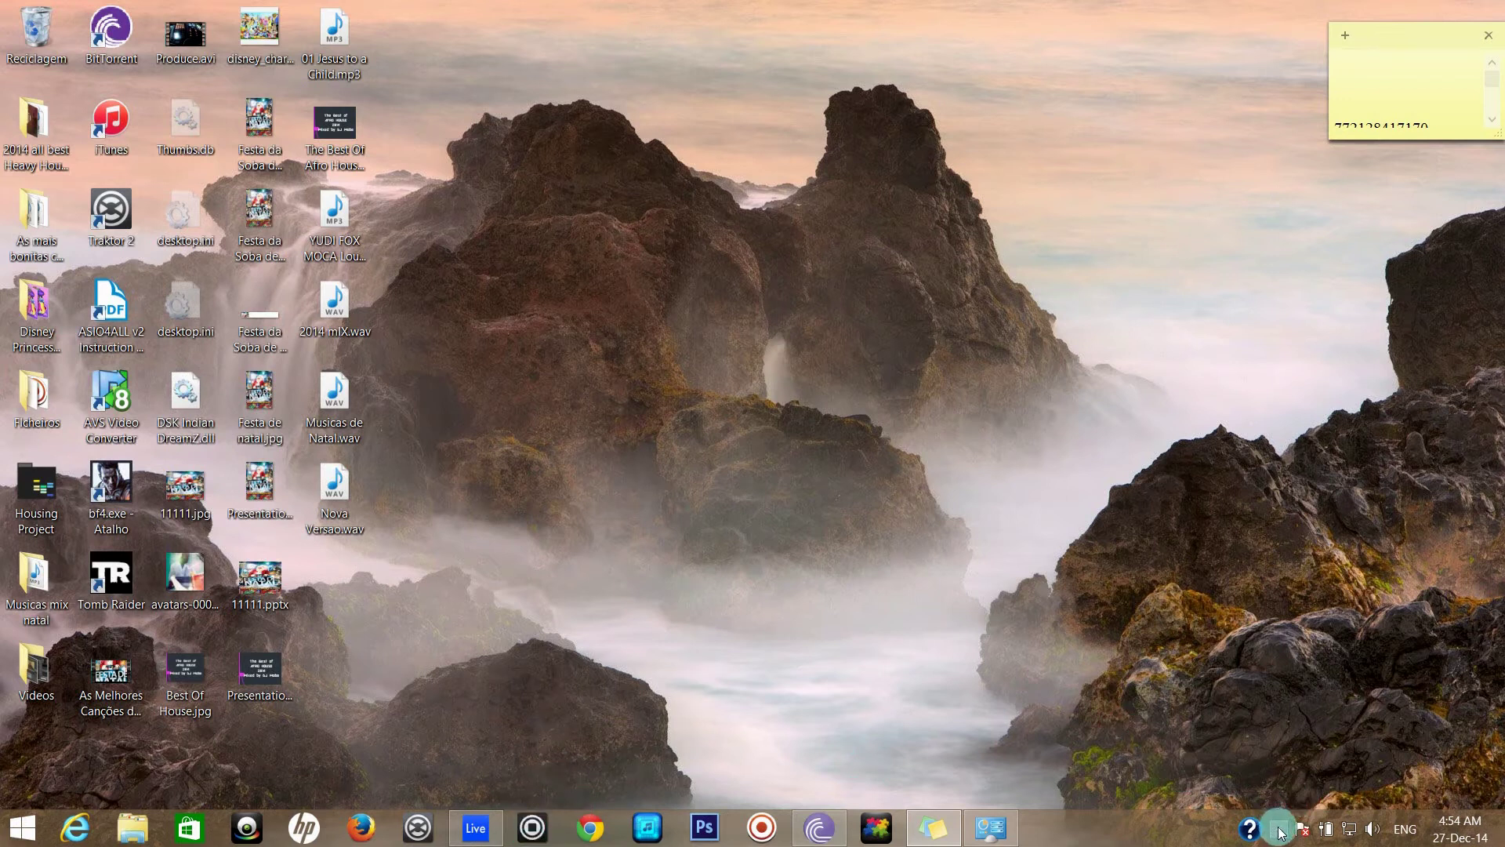
pyautogui.click(466, 829)
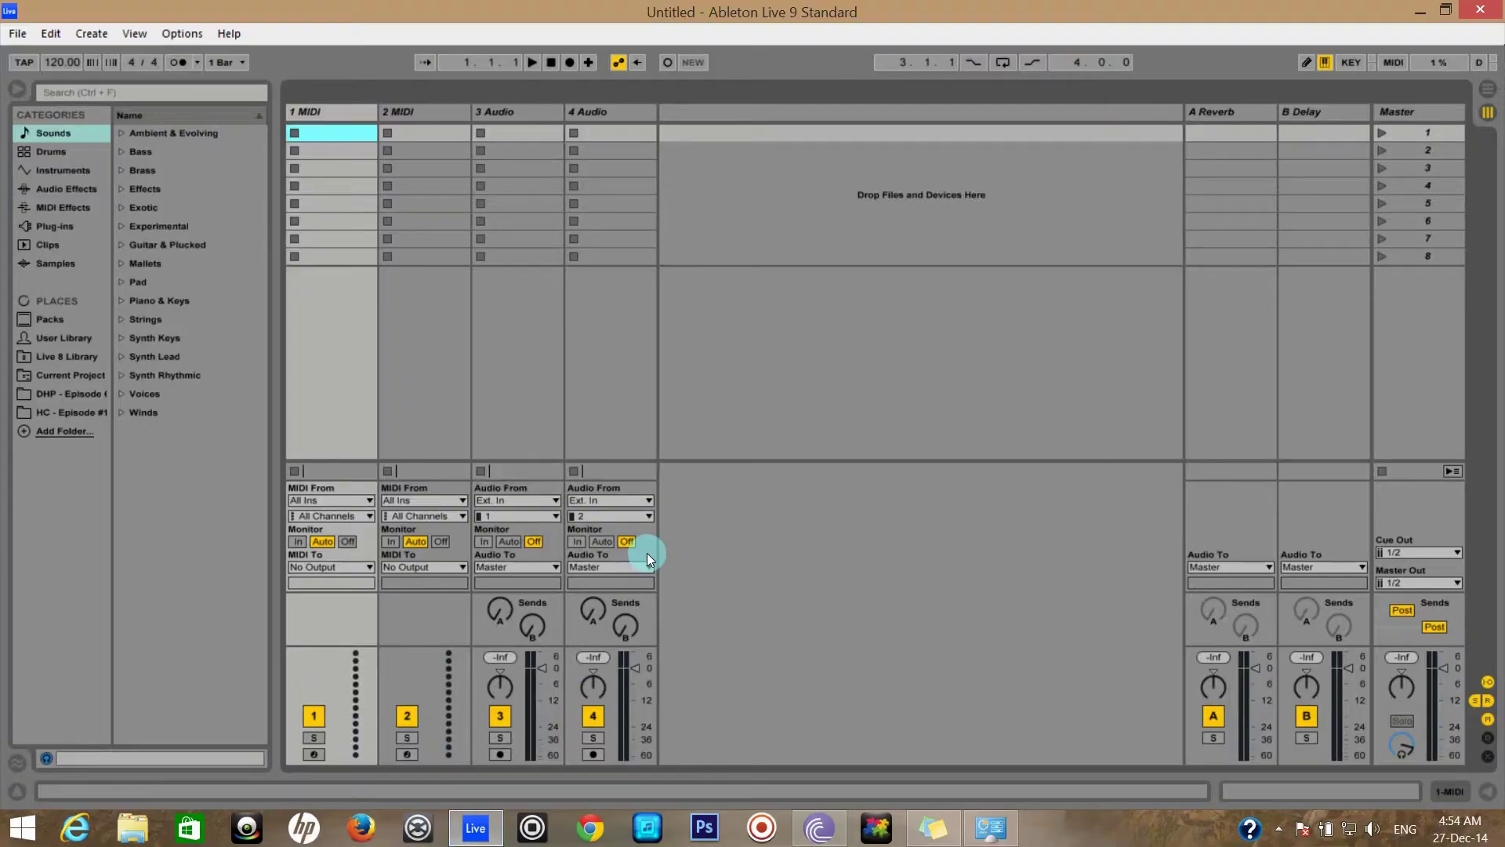
pyautogui.click(1420, 16)
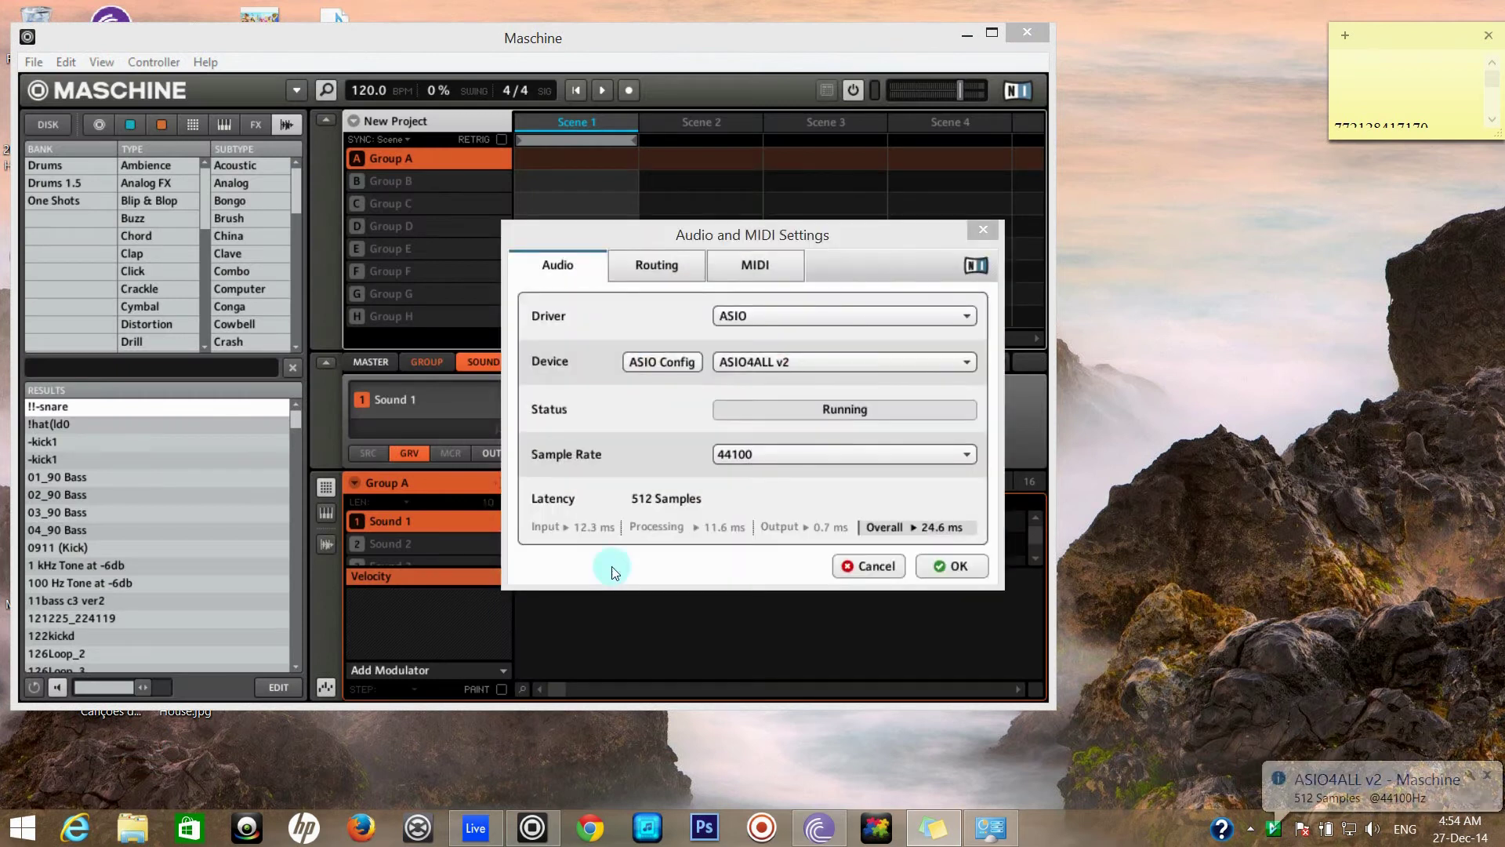
# Accept Maschine's ASIO4ALL v2 audio settings at 44100 Hz, 512 samples, and make Maschine full screen.
pyautogui.click(950, 565)
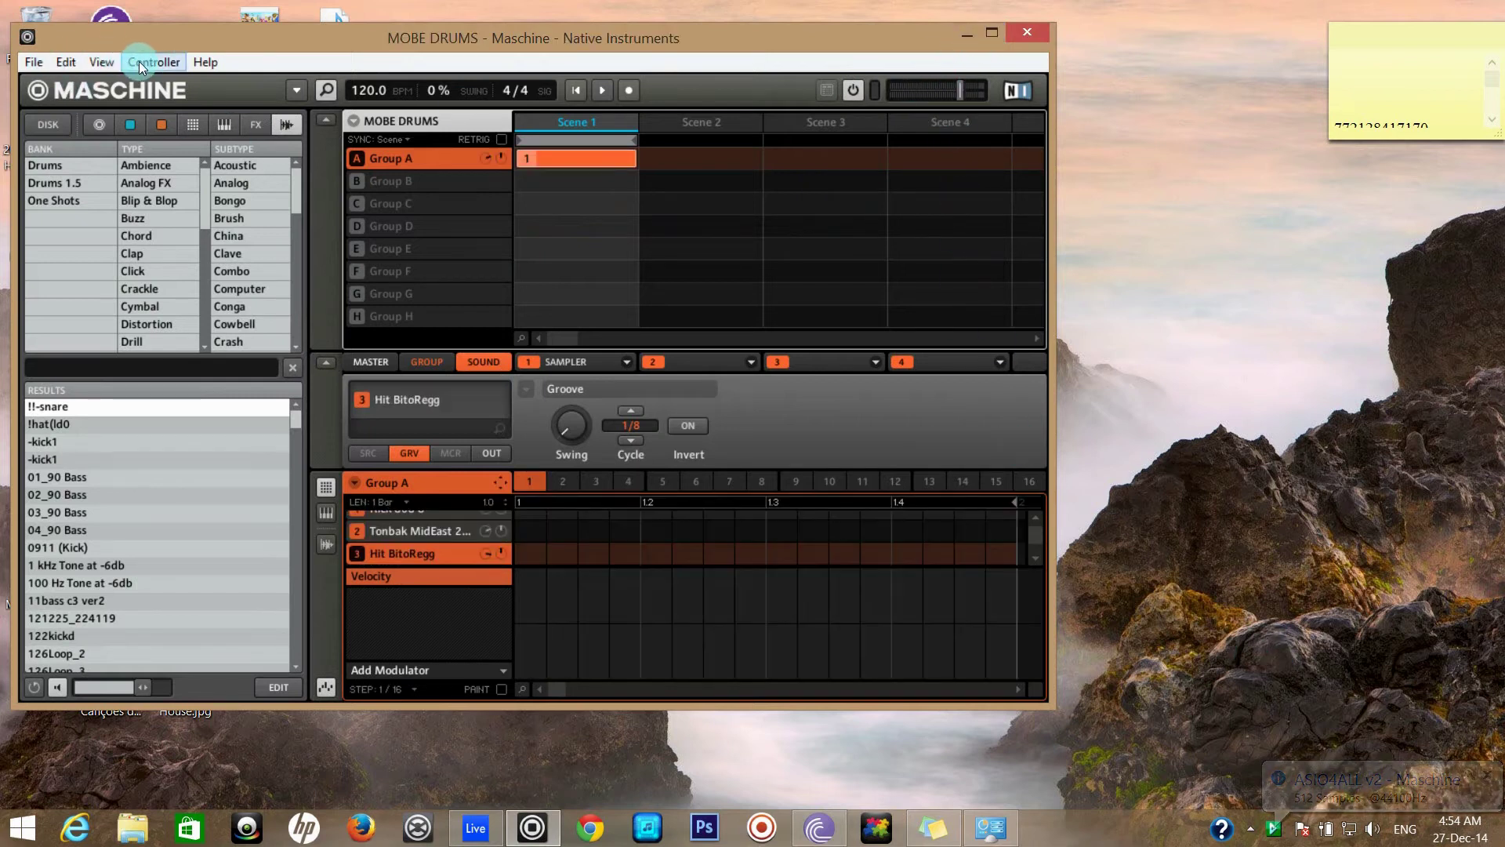
pyautogui.click(110, 63)
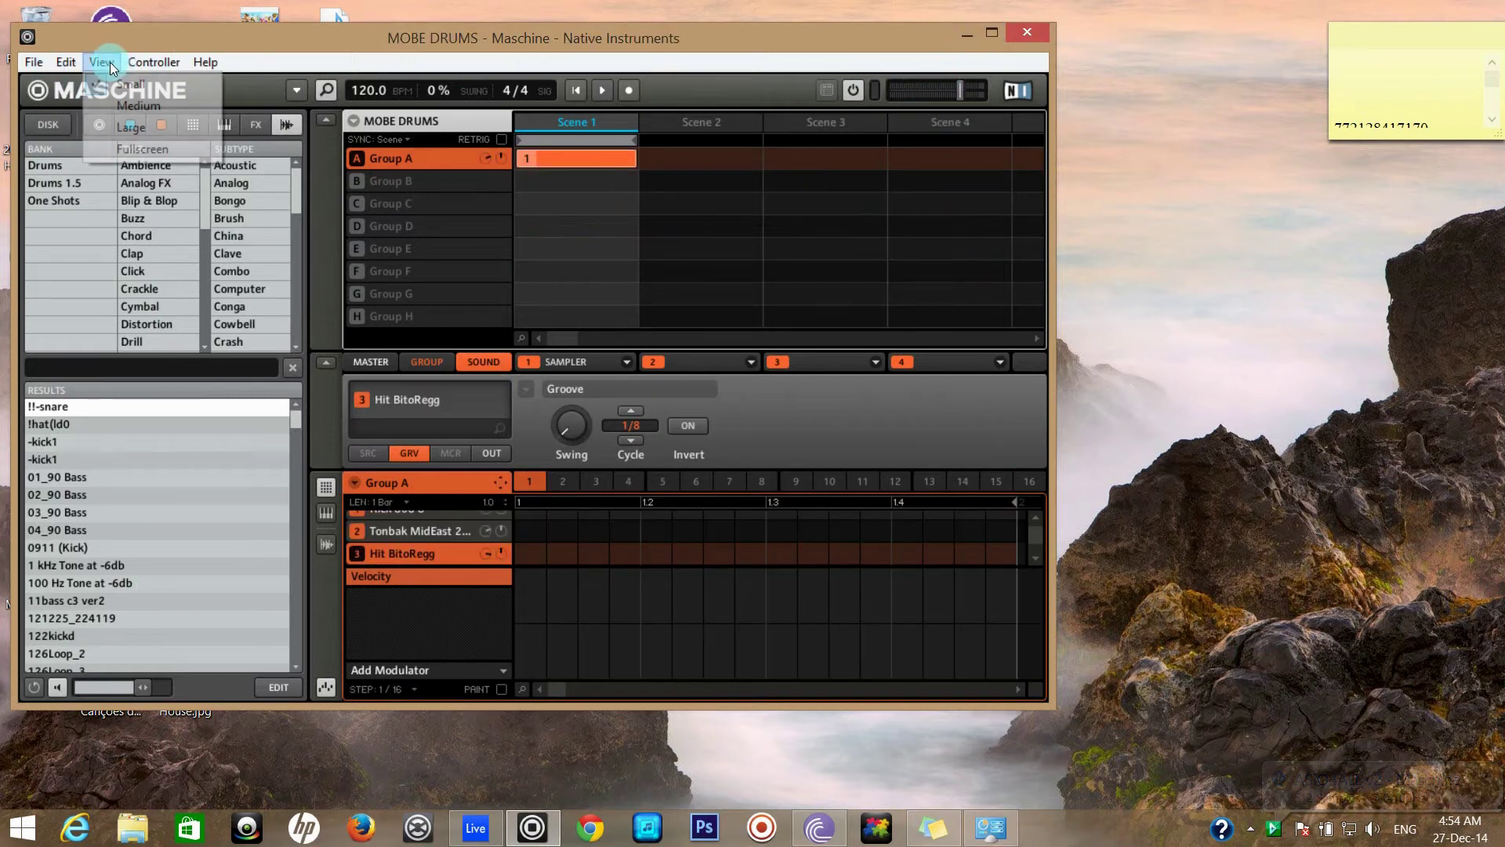
pyautogui.click(145, 150)
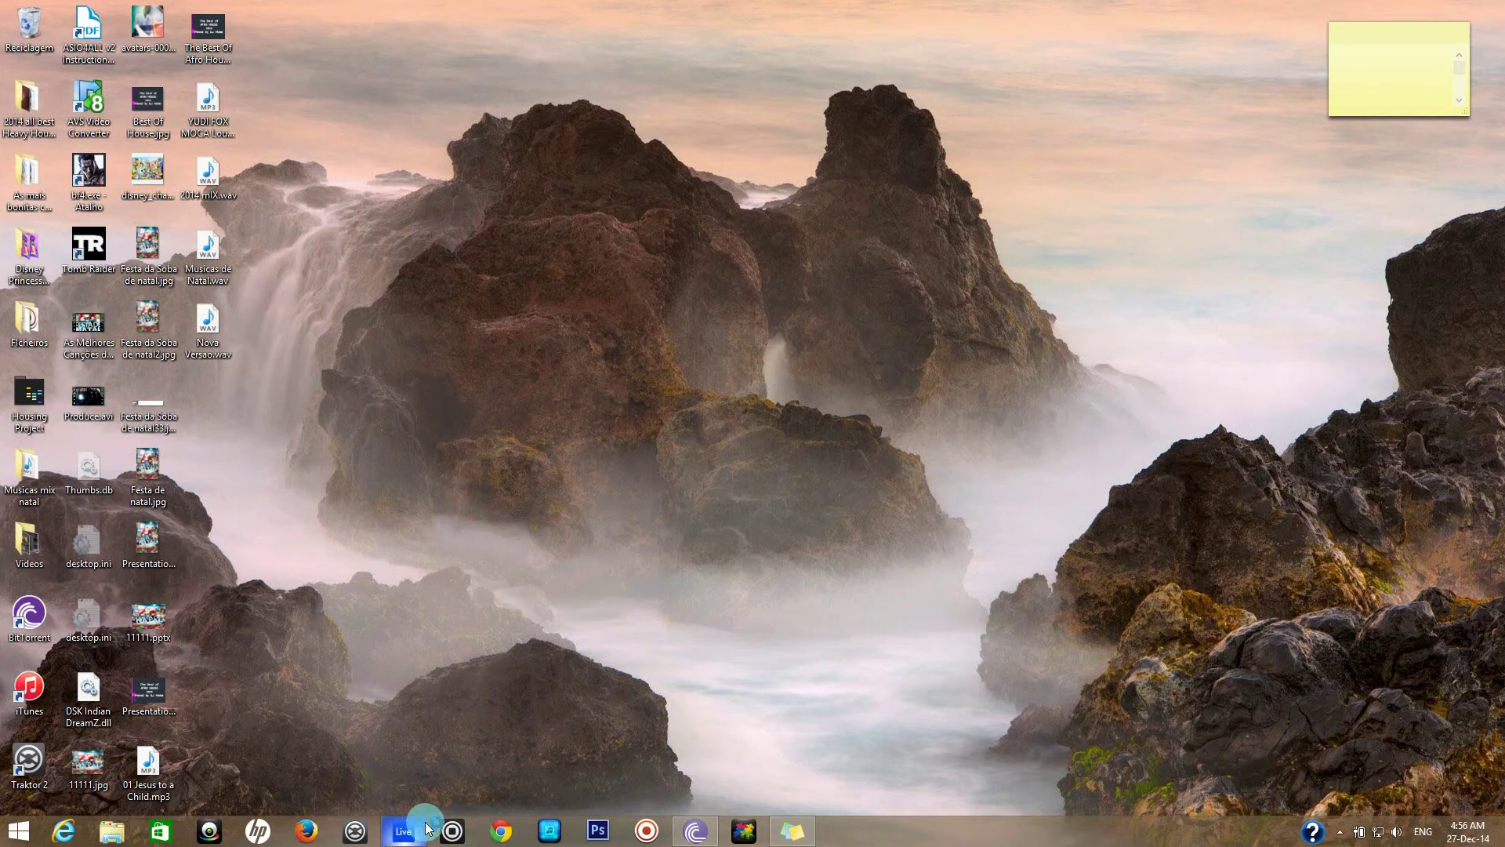
# Confirm the Intel panel's Display page shows 1920 x 1080 at 60p Hz, then close it.
pyautogui.rightClick(962, 261)
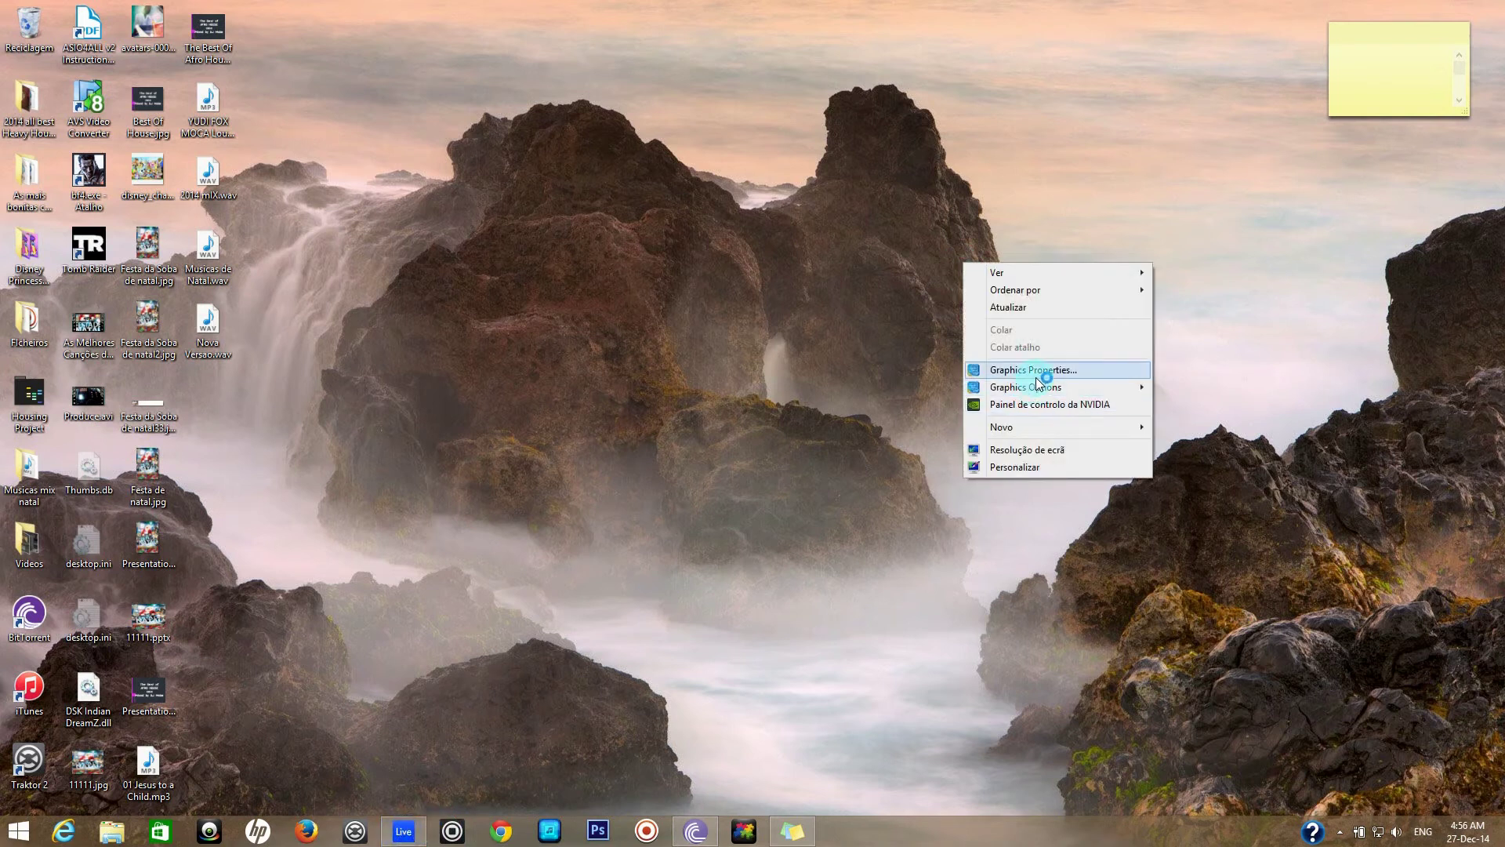
pyautogui.click(1034, 372)
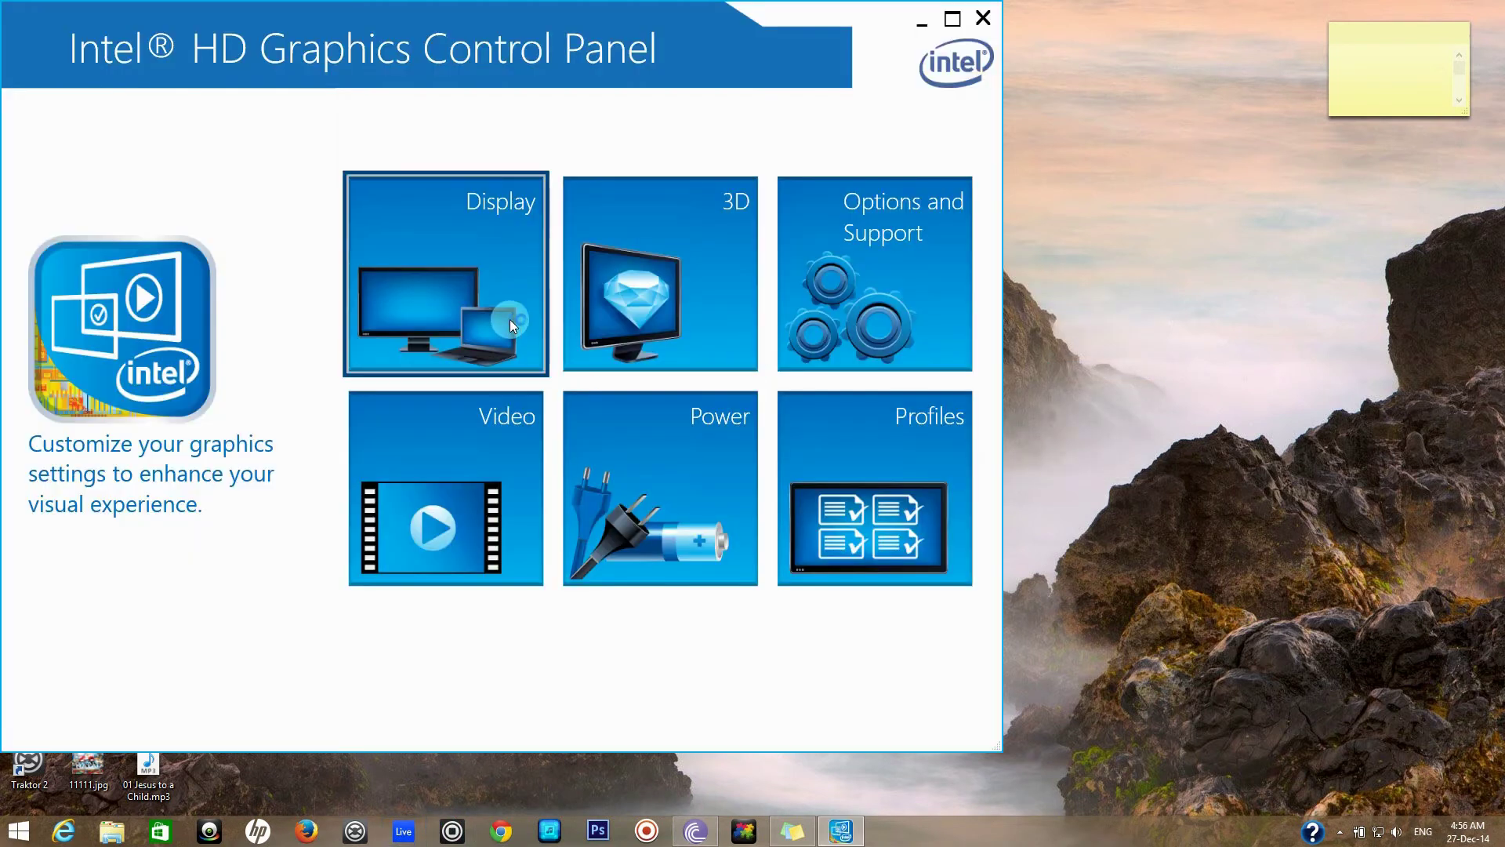
pyautogui.click(525, 295)
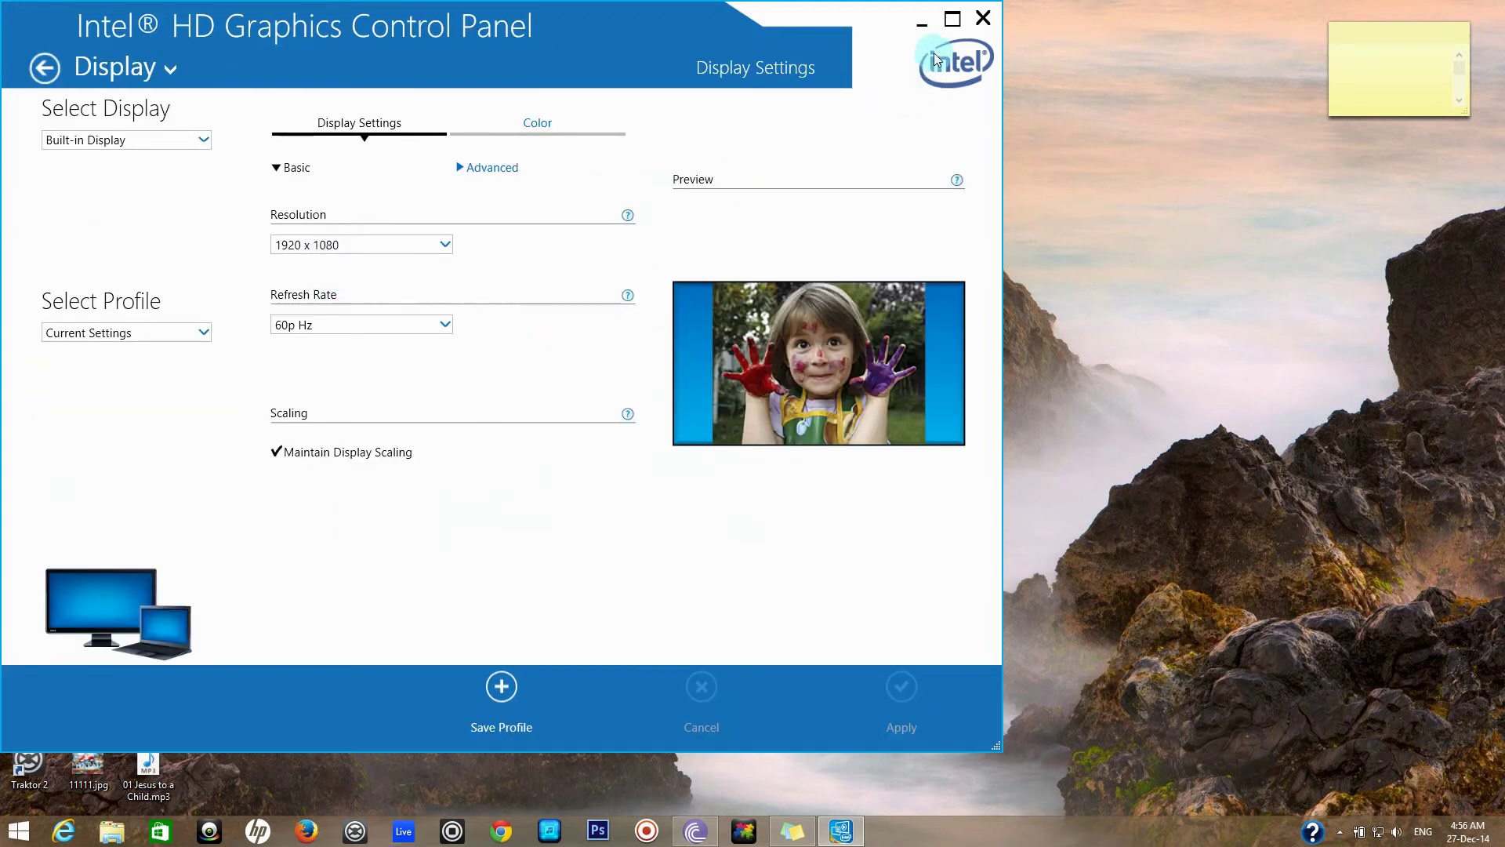
pyautogui.click(985, 25)
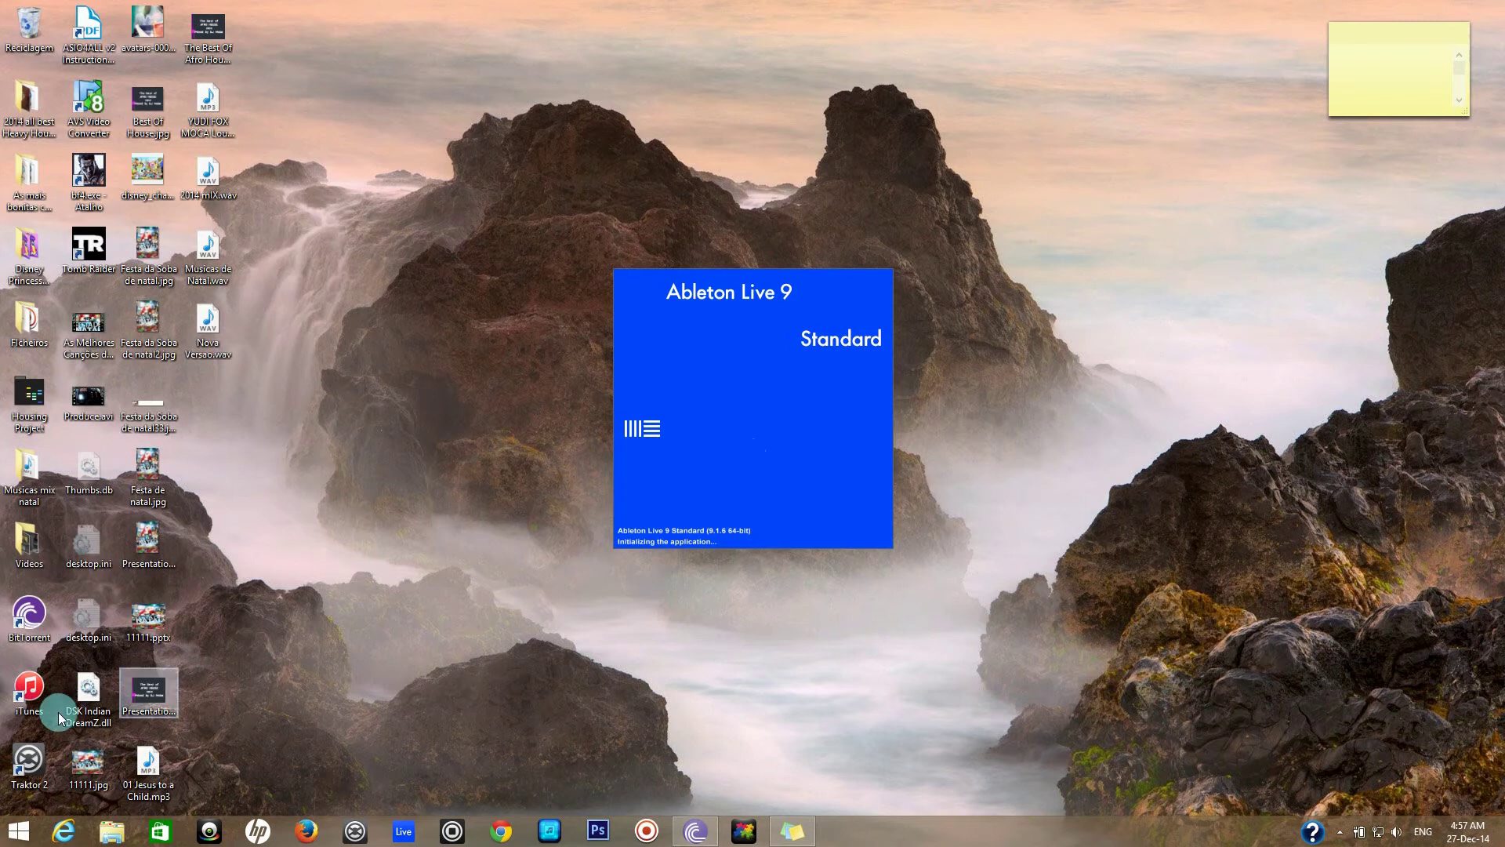
# Open Visualização from Painel de controlo, confirm Pequeno - 100% is selected, and close it.
pyautogui.click(35, 837)
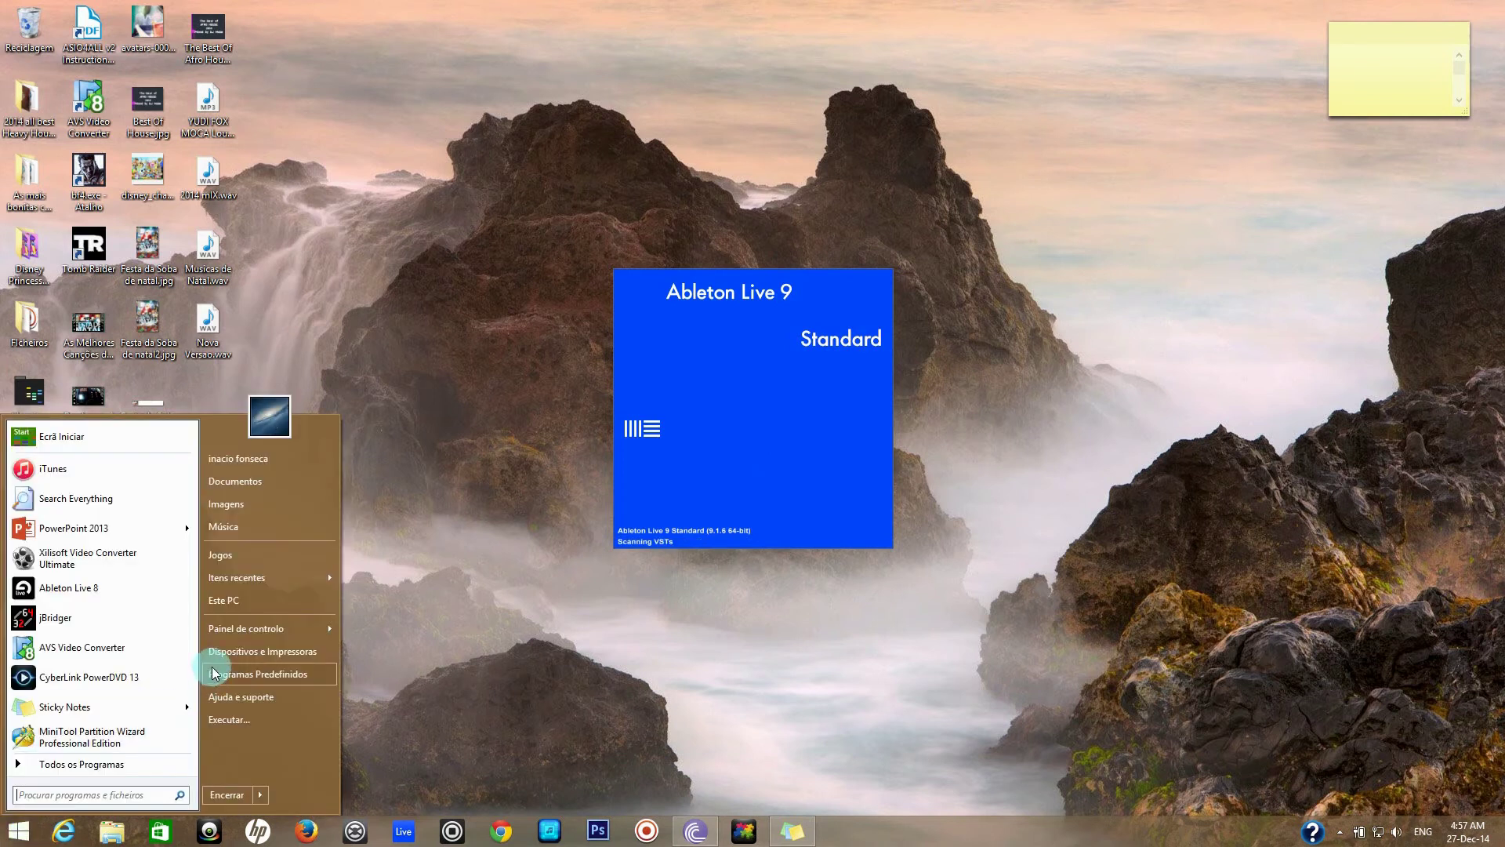
pyautogui.moveTo(237, 632)
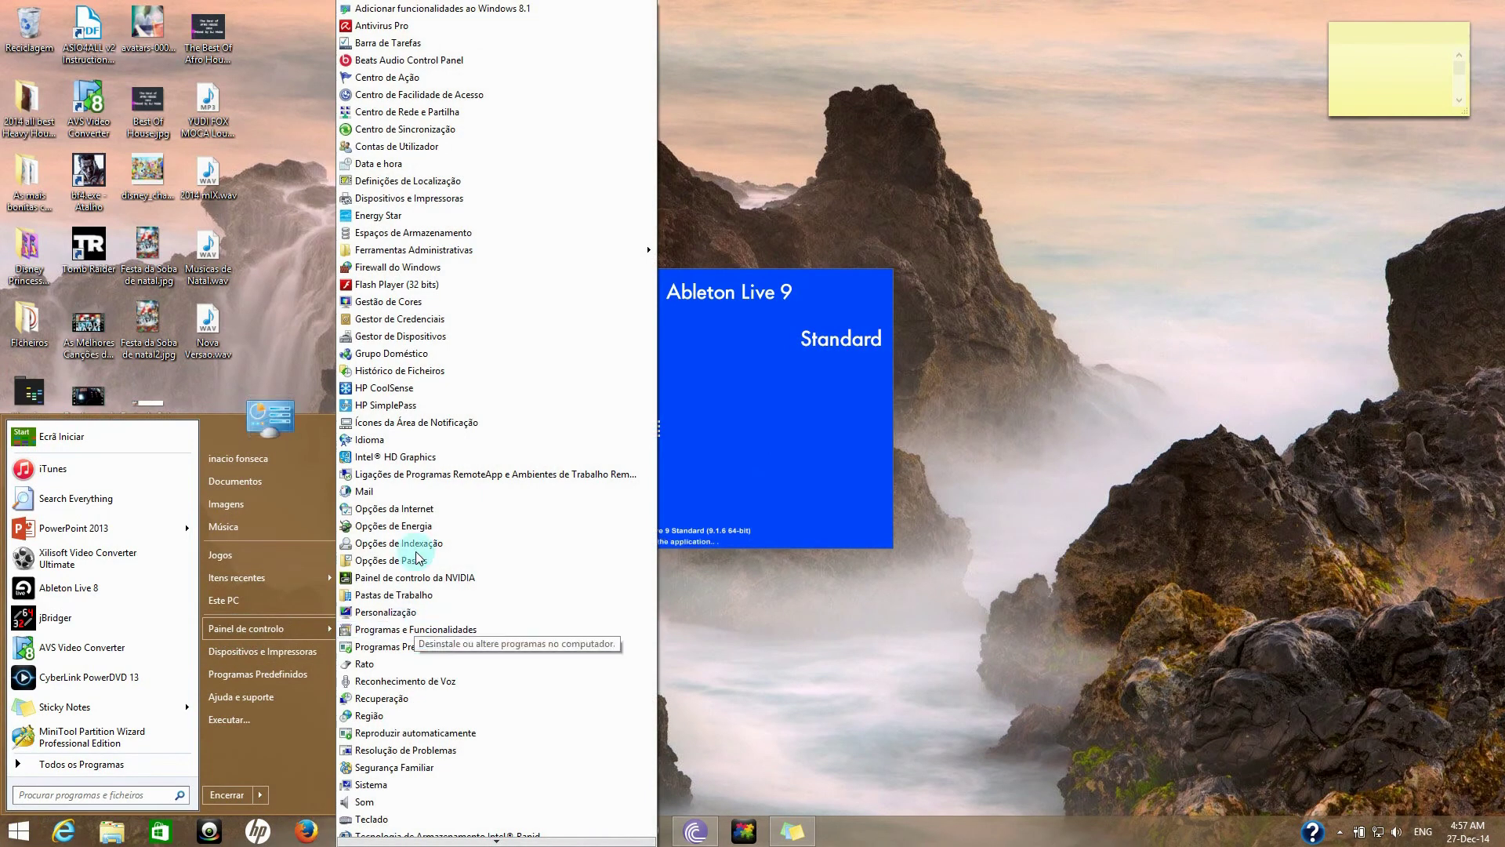
pyautogui.click(276, 630)
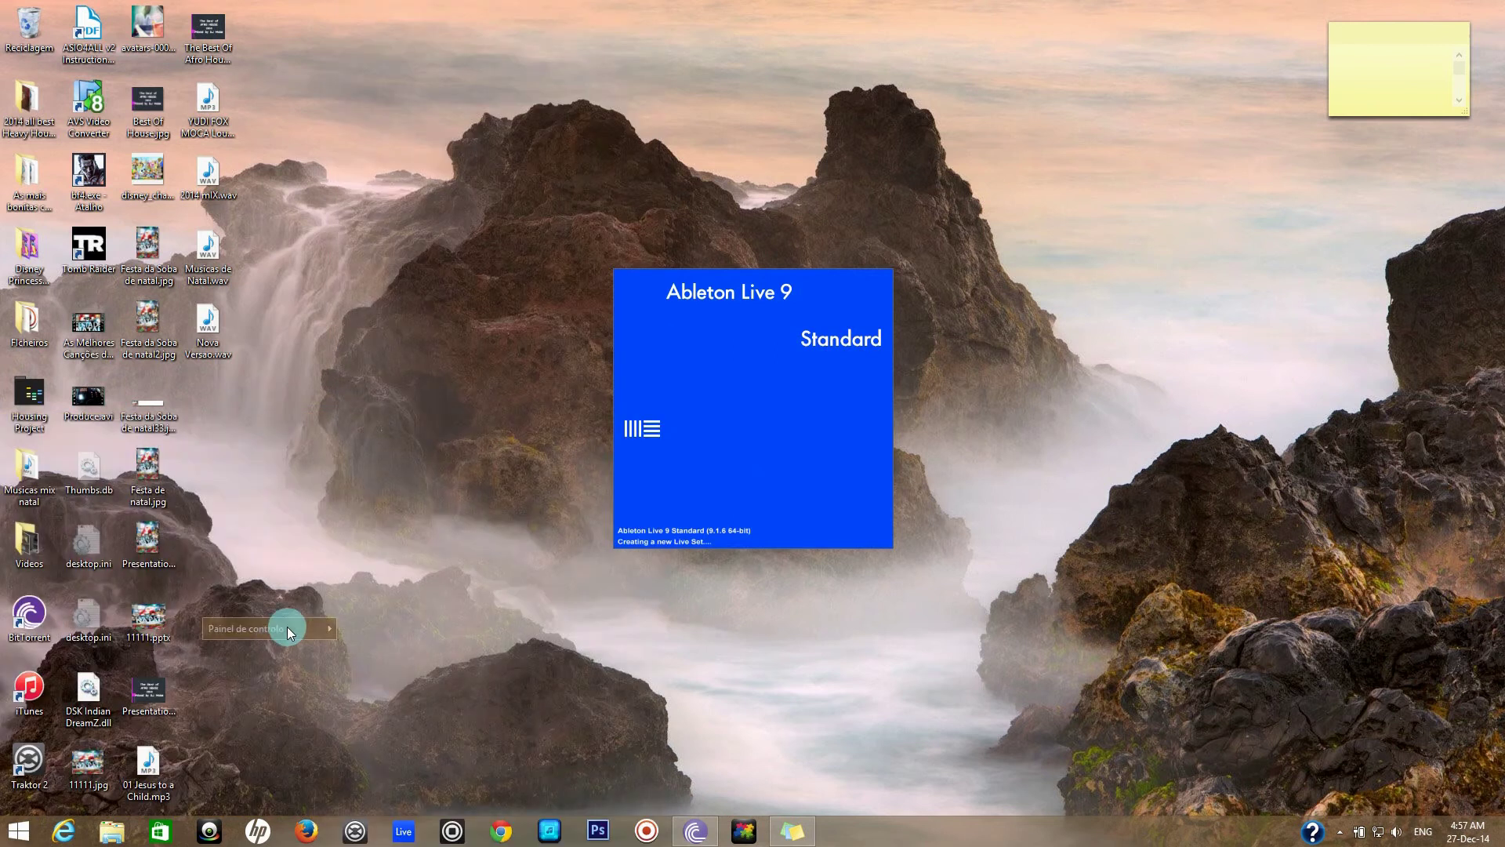
pyautogui.doubleClick(835, 479)
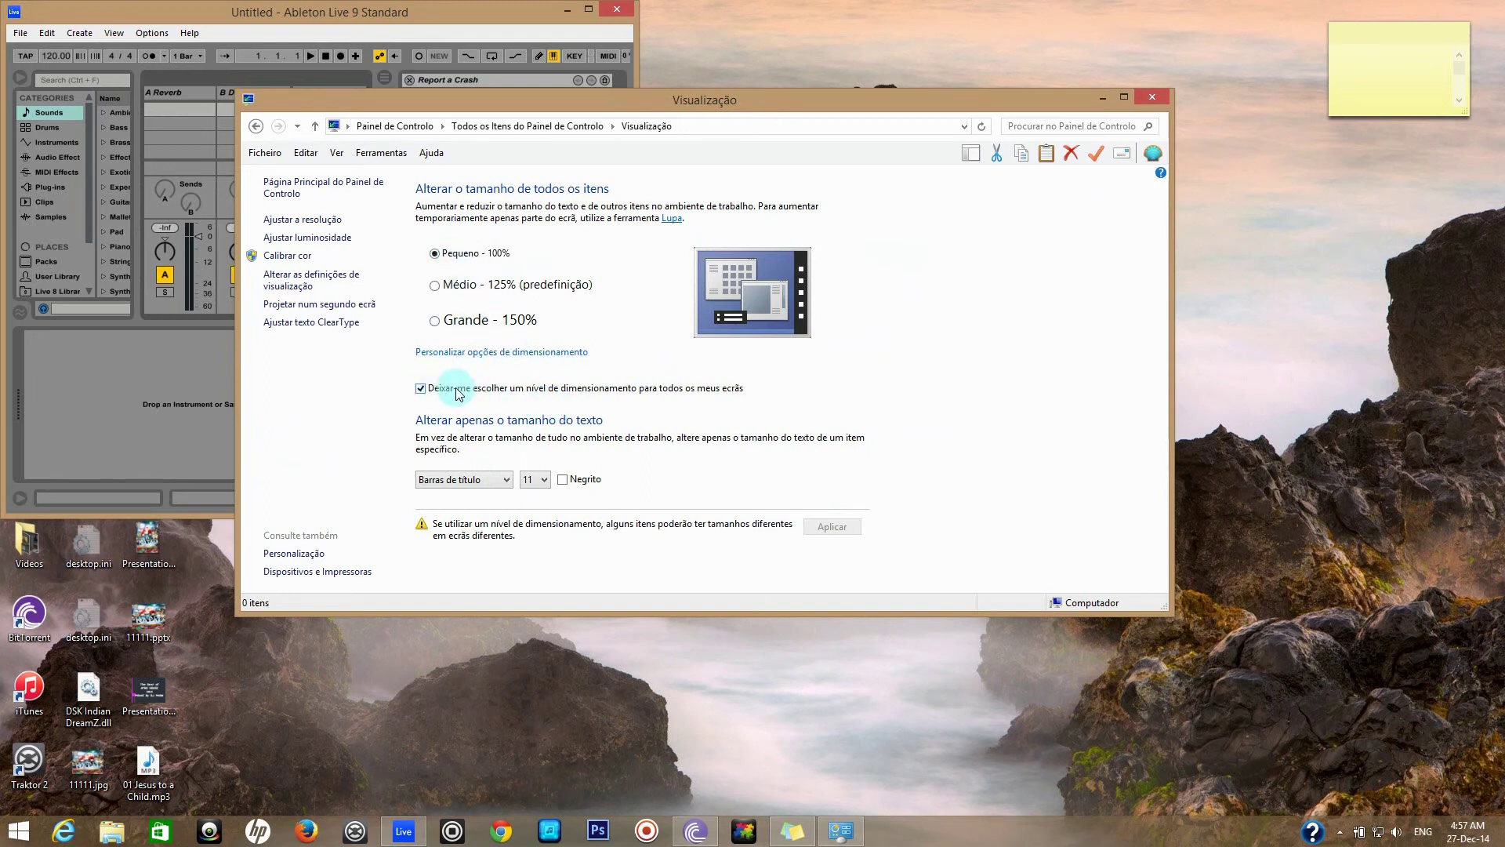
pyautogui.click(1152, 102)
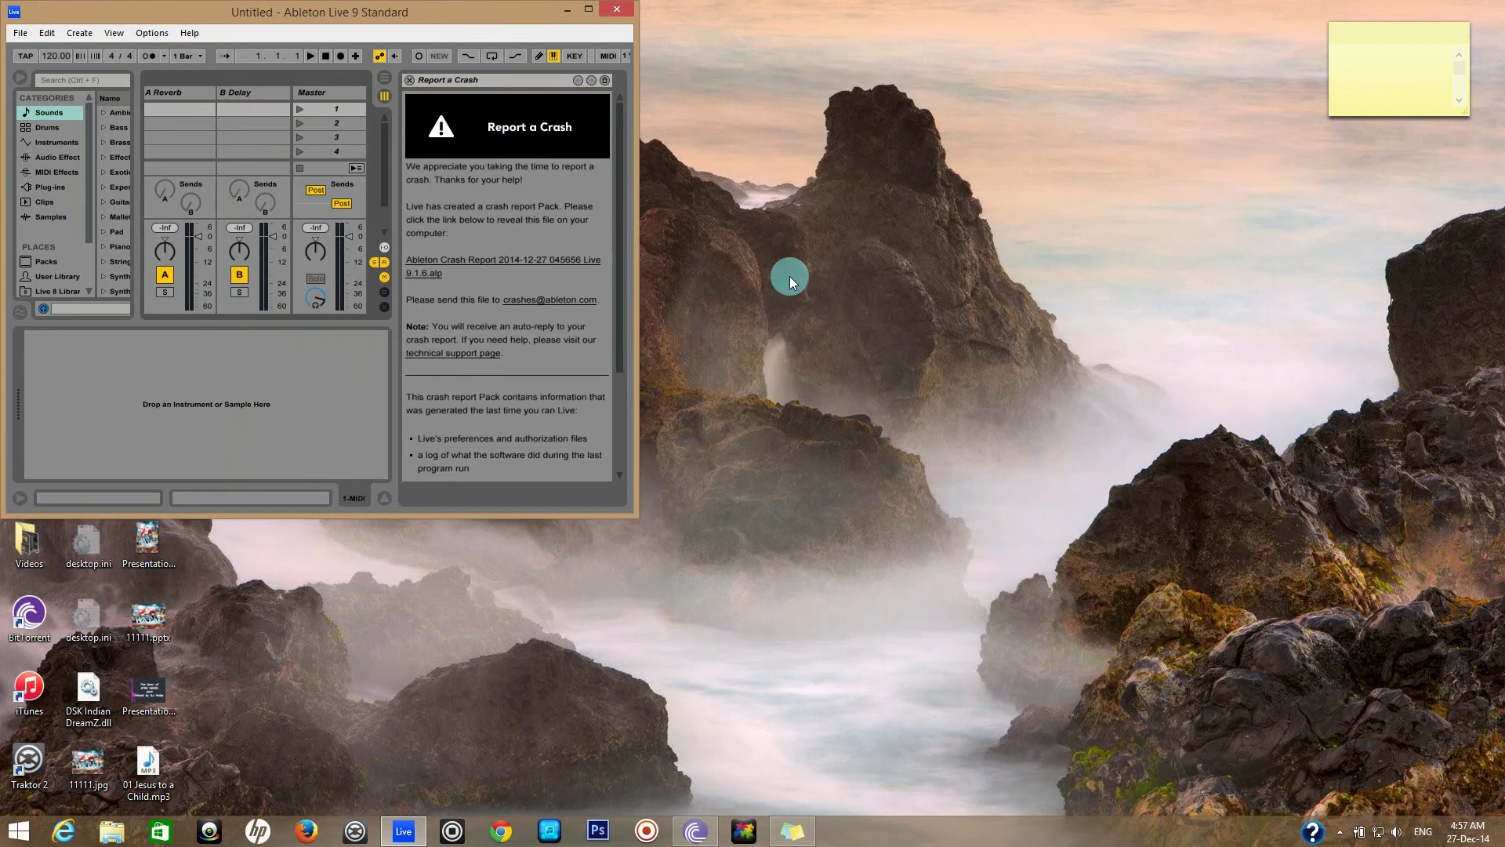
# Maximize Live, close the Report a Crash panel, and switch to View > Full Screen.
pyautogui.click(590, 12)
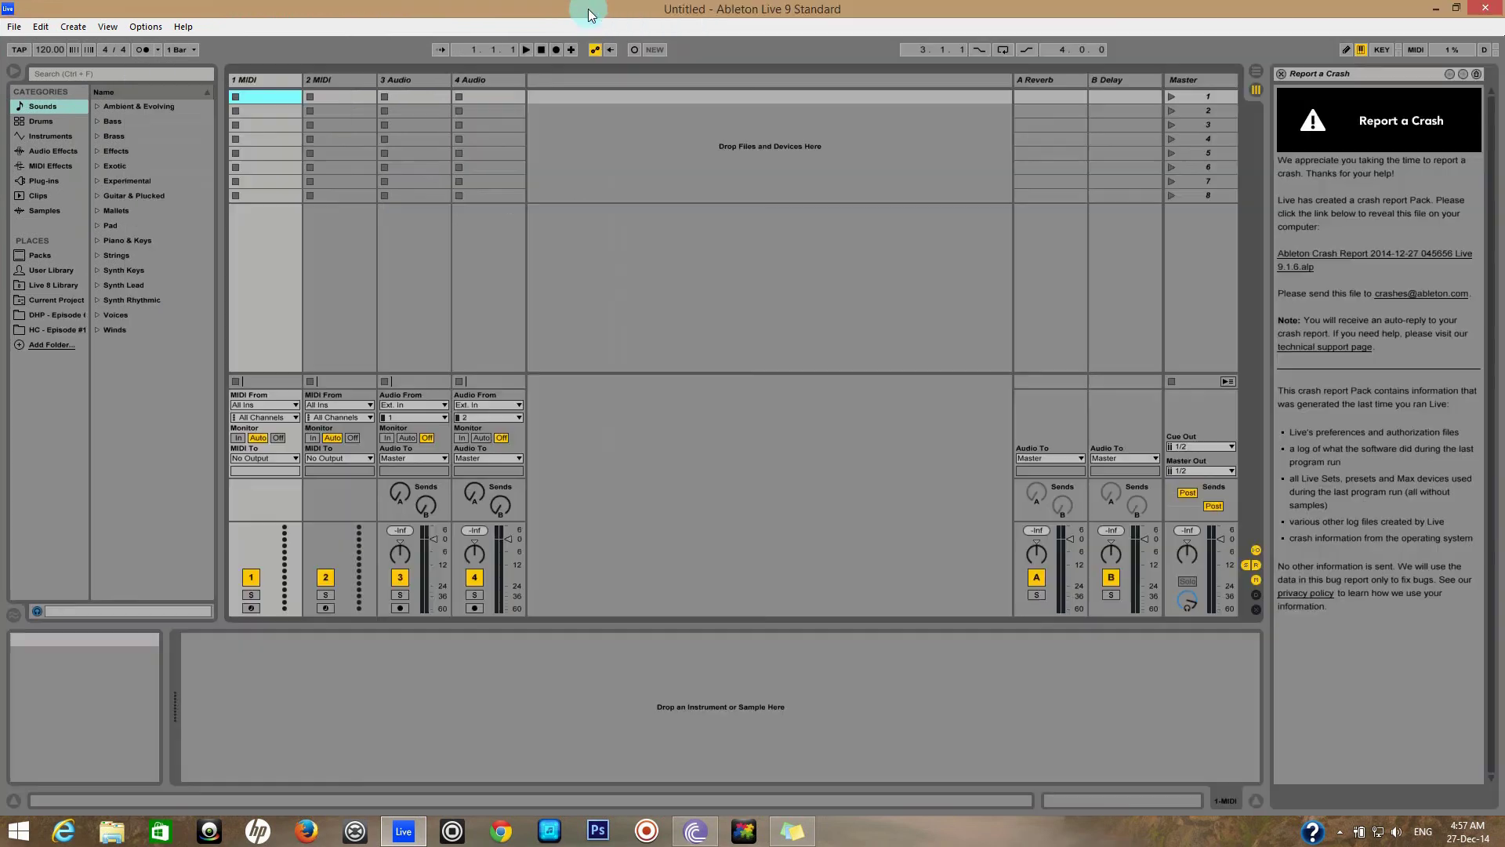
pyautogui.click(1282, 73)
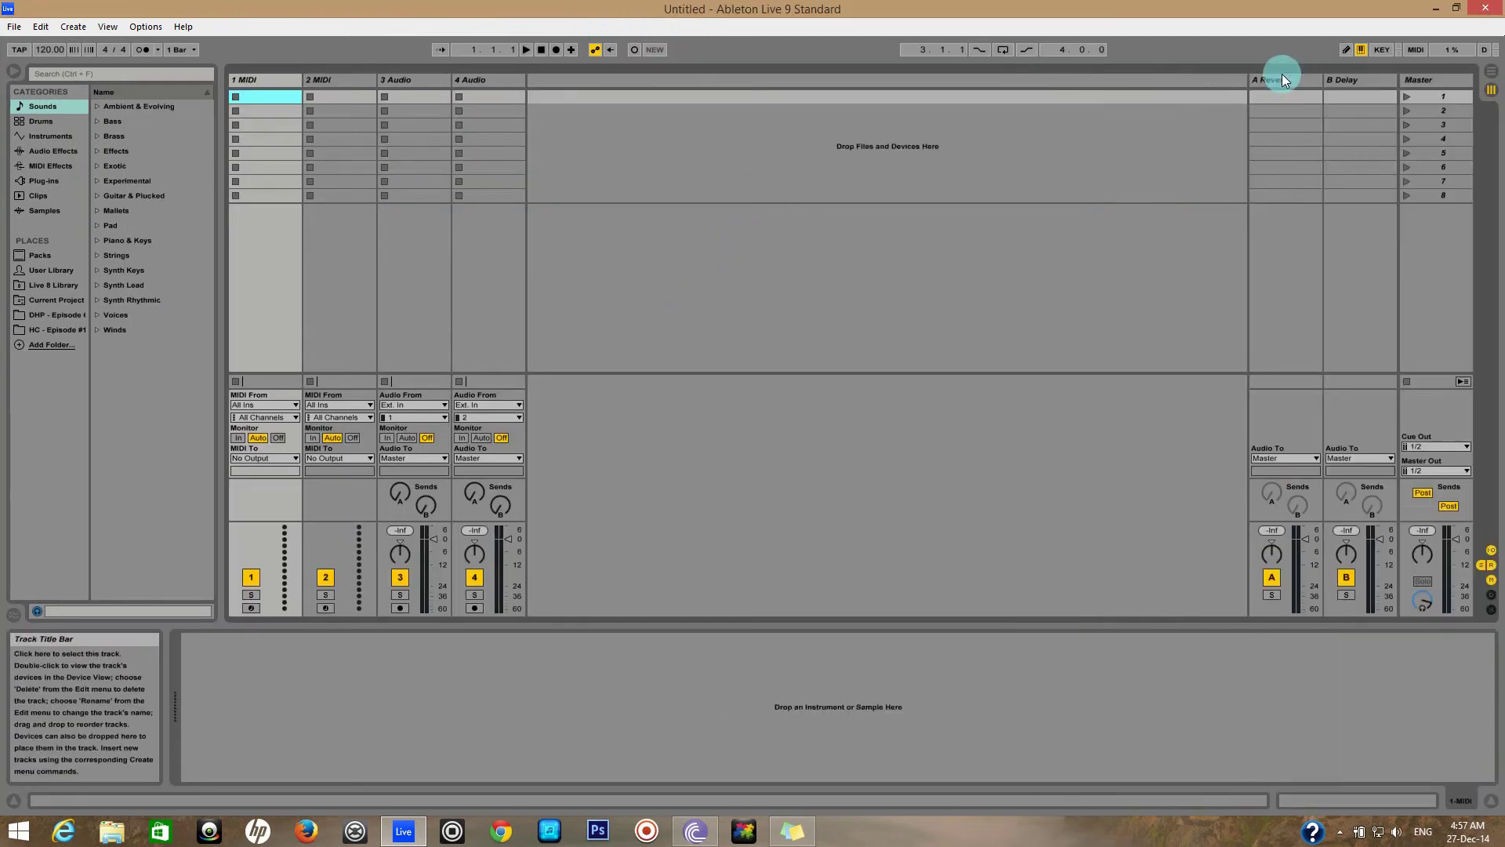
pyautogui.click(108, 26)
pyautogui.click(133, 44)
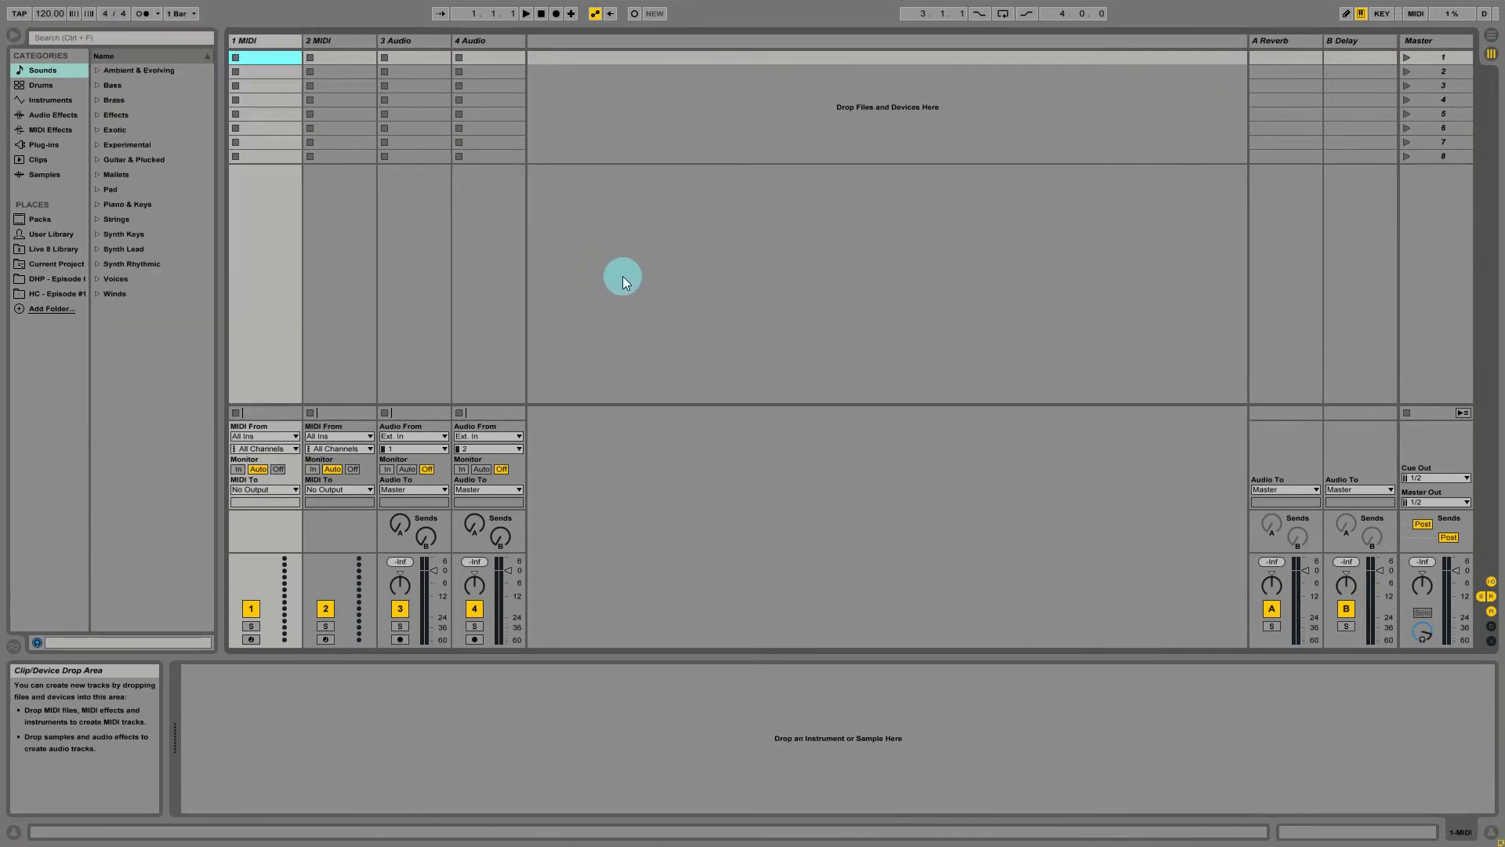
# Select Bass Rider Live Mono under Waveshells > WaveShell-VST 9.3_x64 in the Plug-ins browser.
pyautogui.click(42, 146)
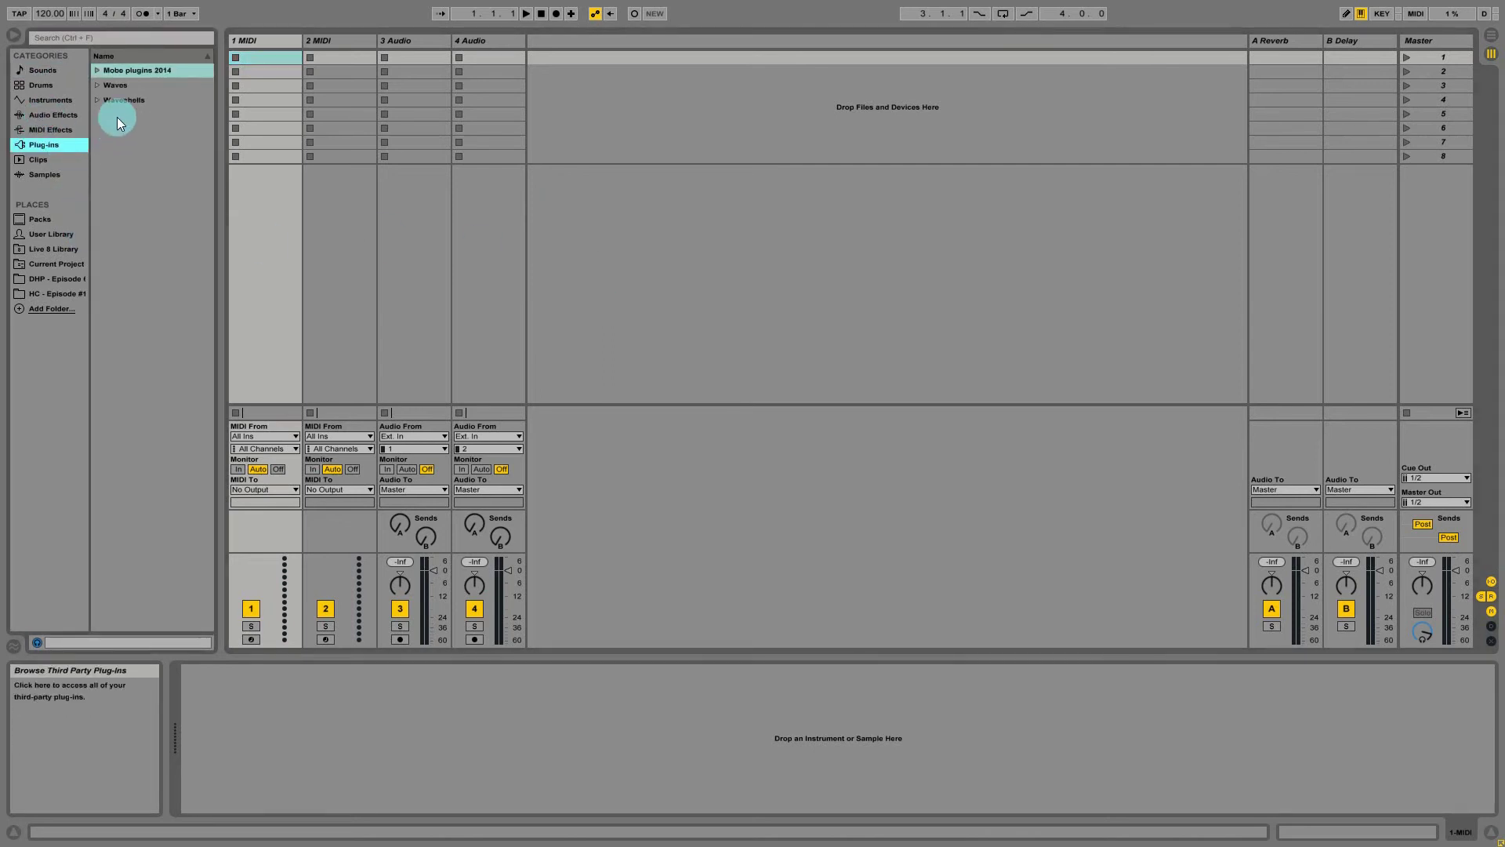
pyautogui.click(96, 70)
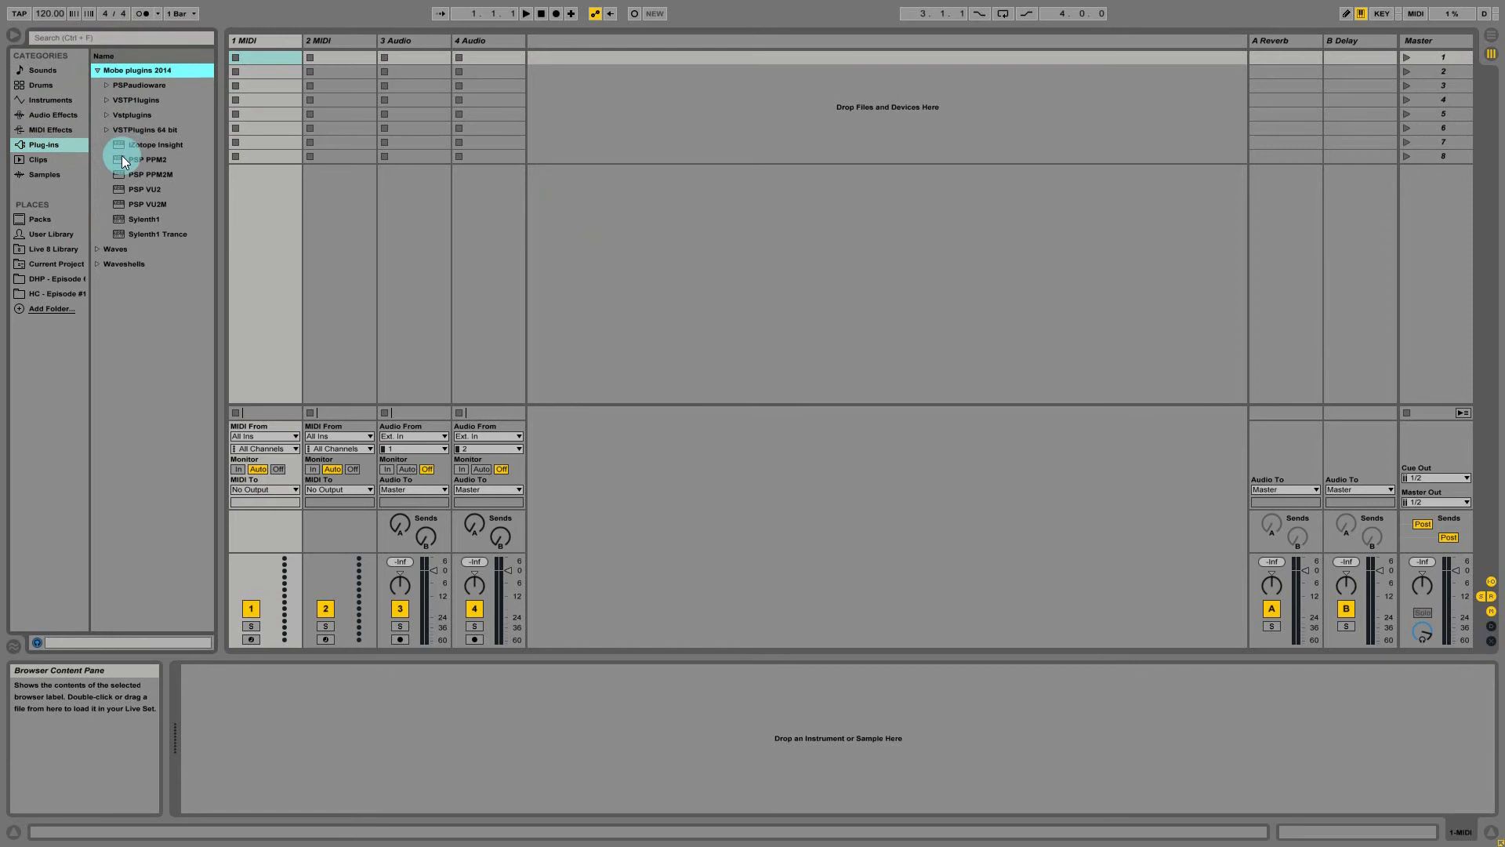
pyautogui.click(100, 264)
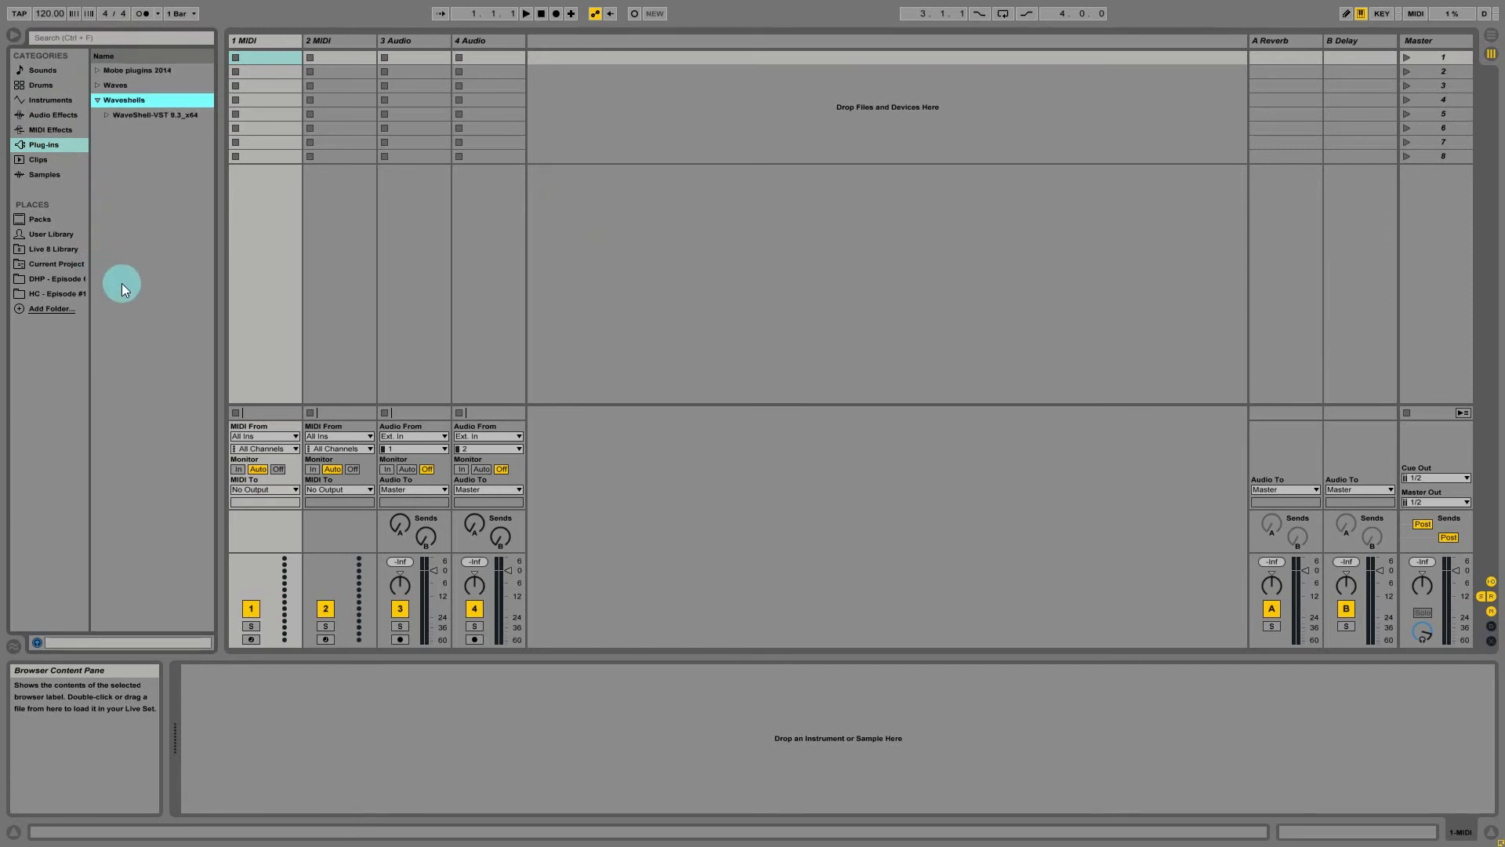
pyautogui.click(109, 116)
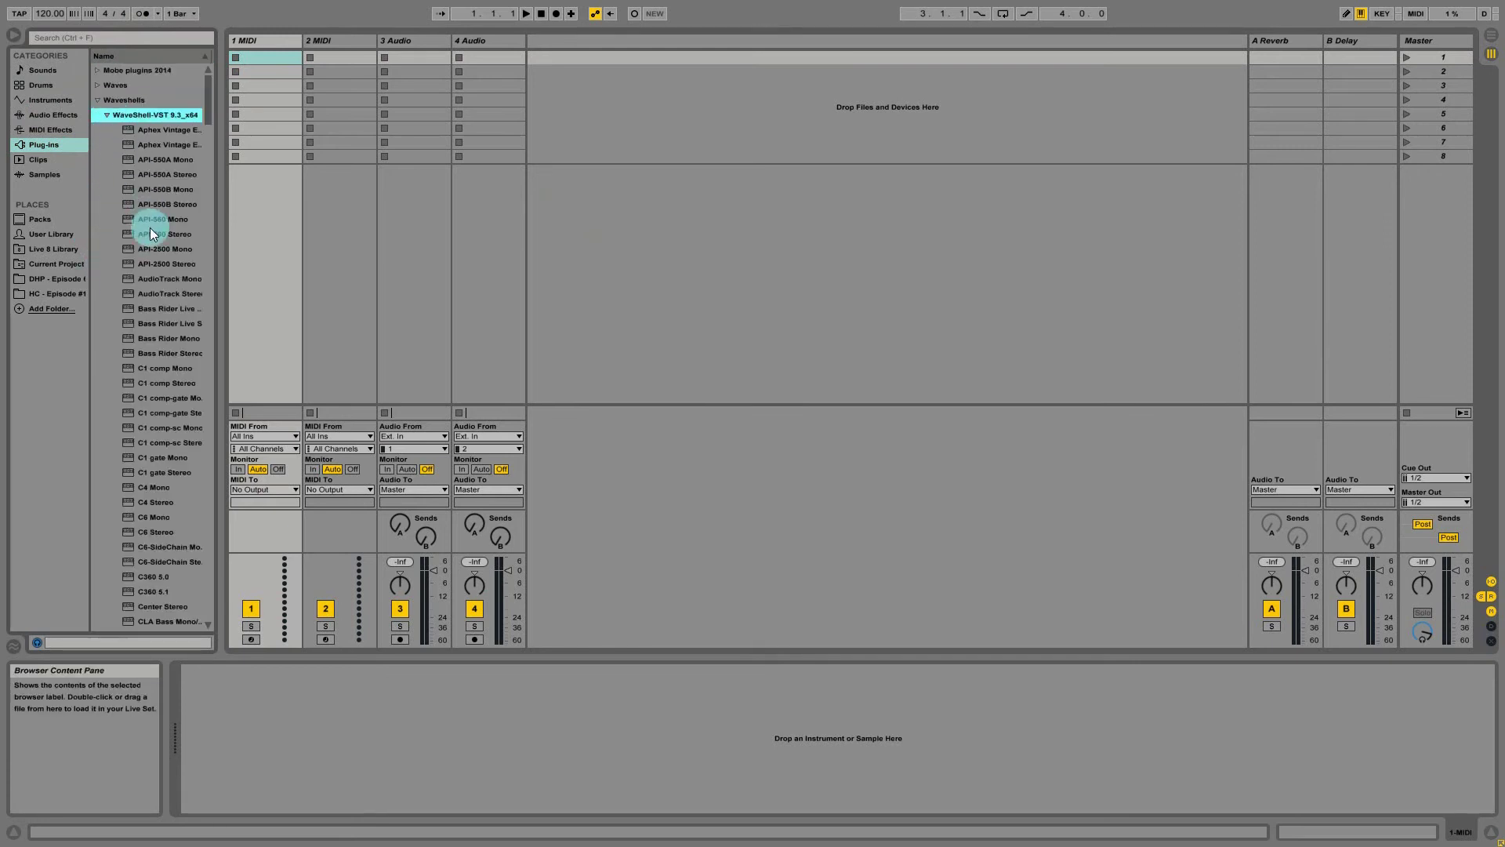
pyautogui.click(151, 307)
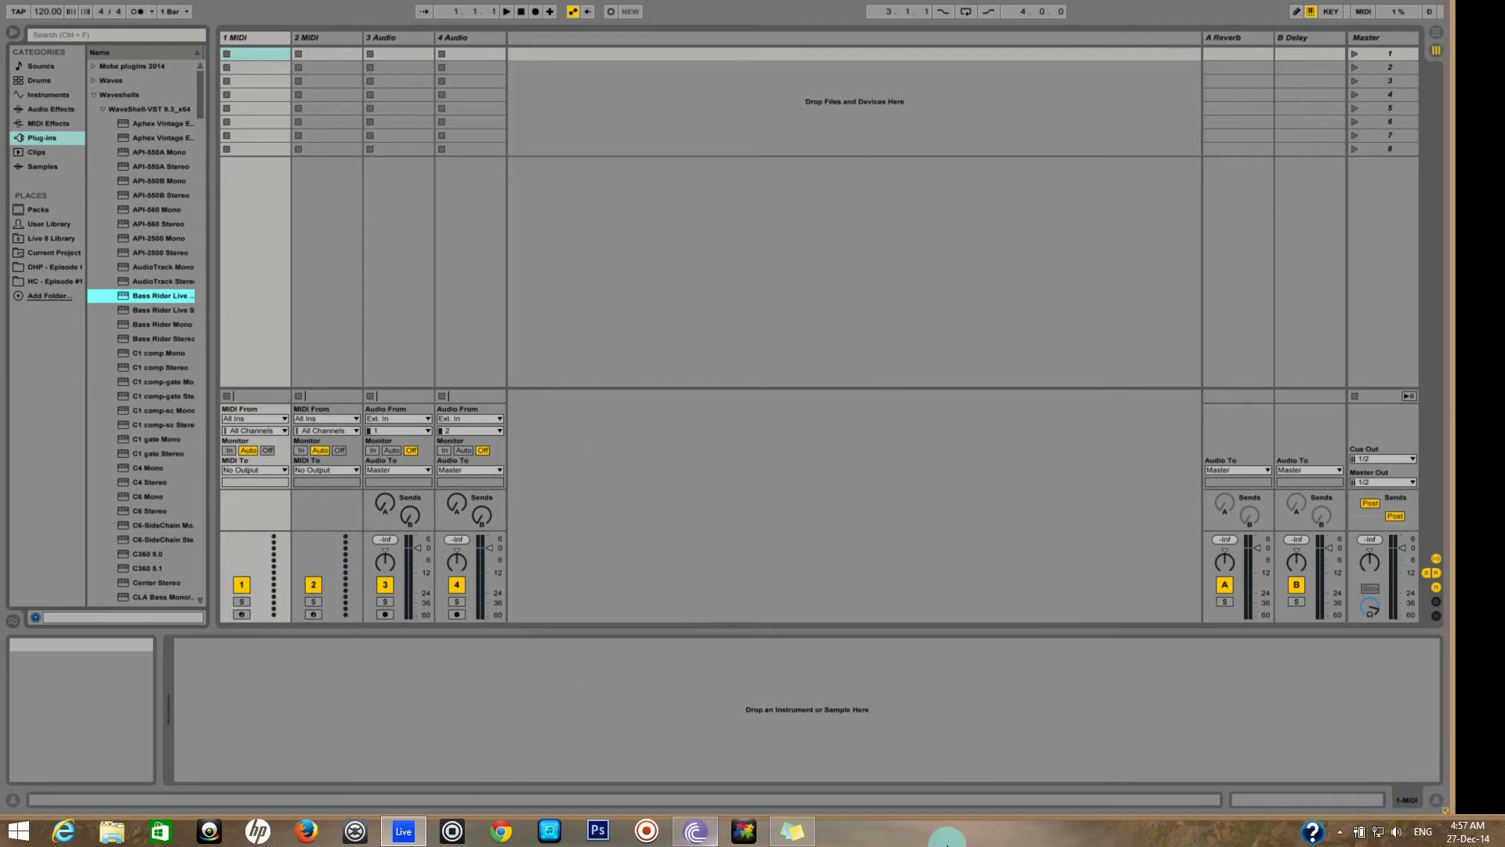
# Check the taskbar clock, then minimize Live to the desktop and restore it.
pyautogui.click(1498, 837)
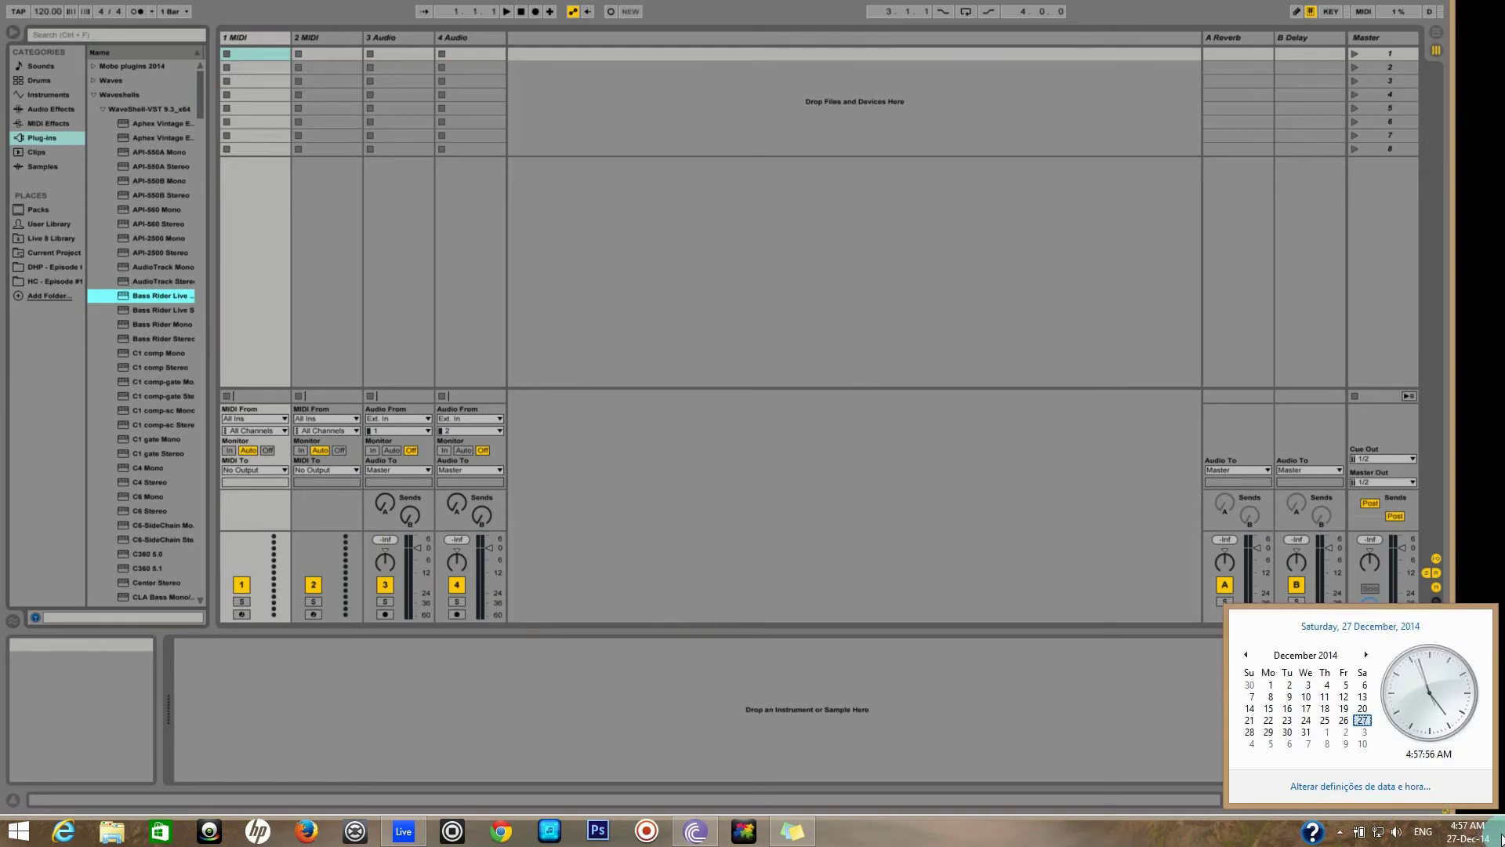
pyautogui.click(1501, 837)
pyautogui.click(451, 831)
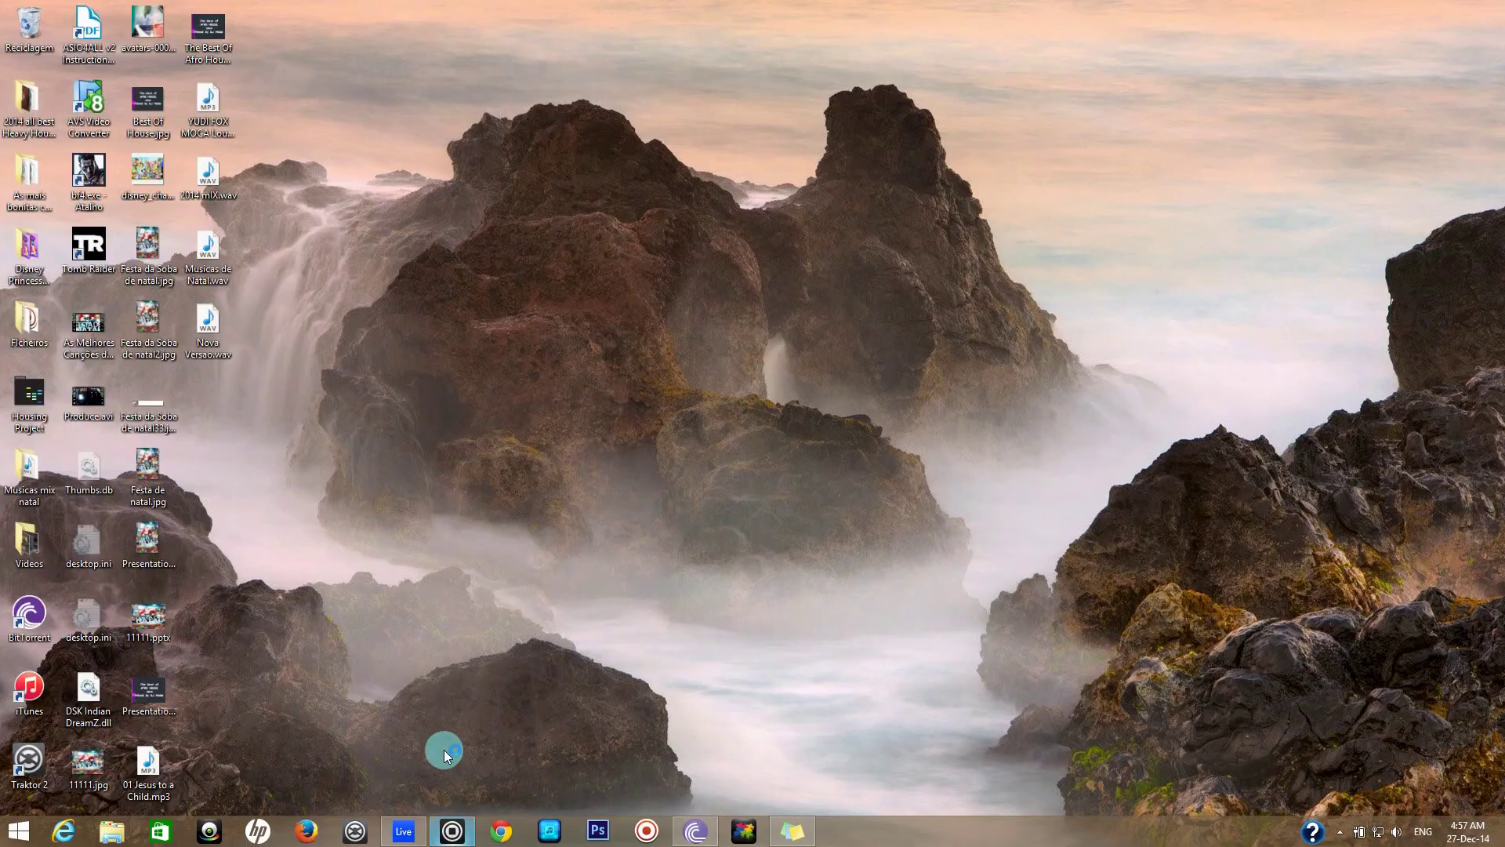
pyautogui.click(403, 831)
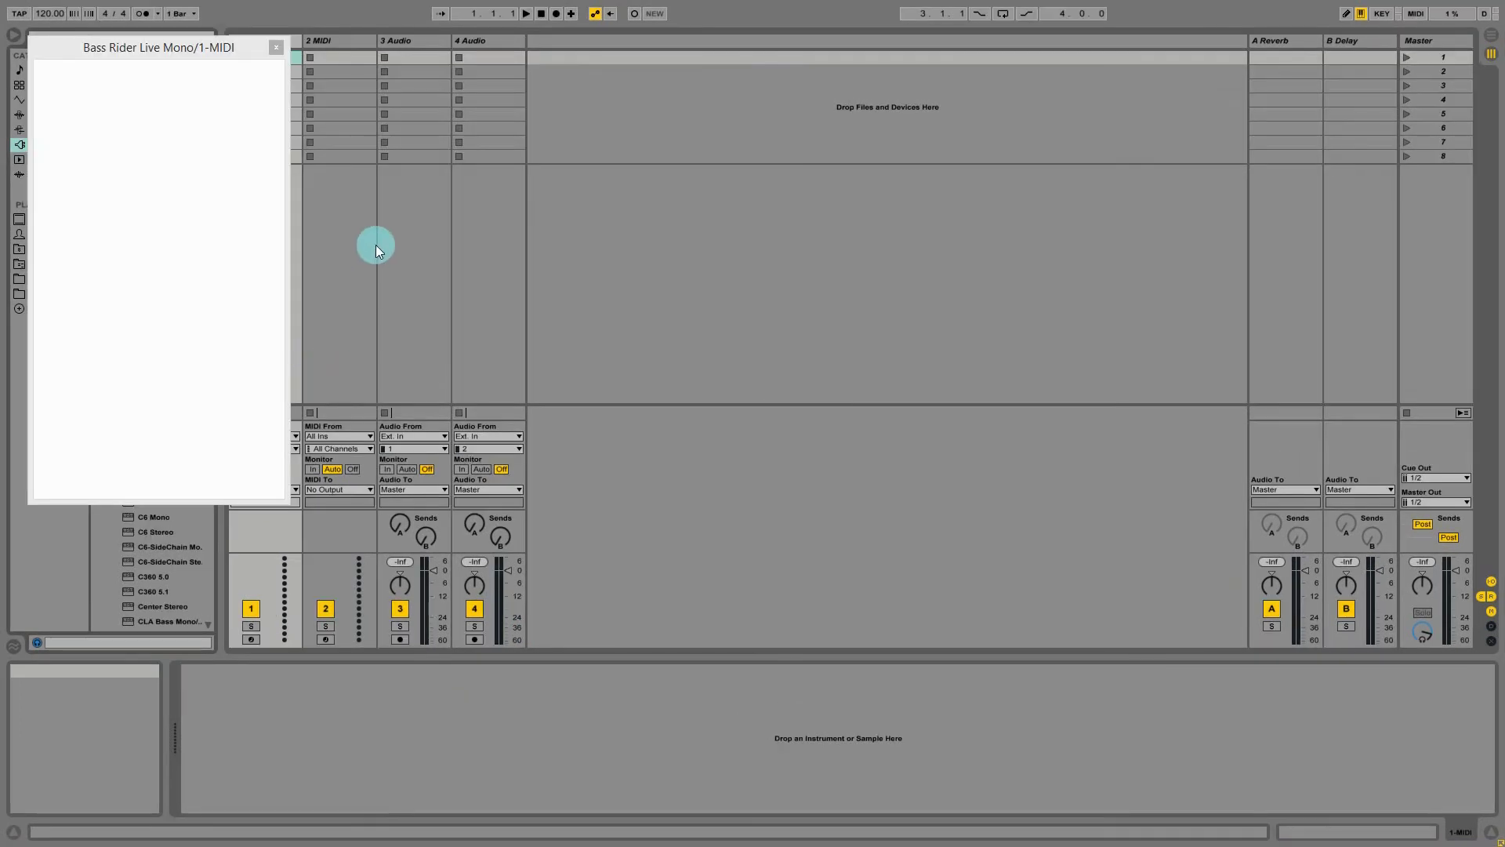
# Move the Bass Rider Live Mono window to the screen centre and exit Live's full-screen mode.
pyautogui.moveTo(221, 45); pyautogui.dragTo(891, 96)
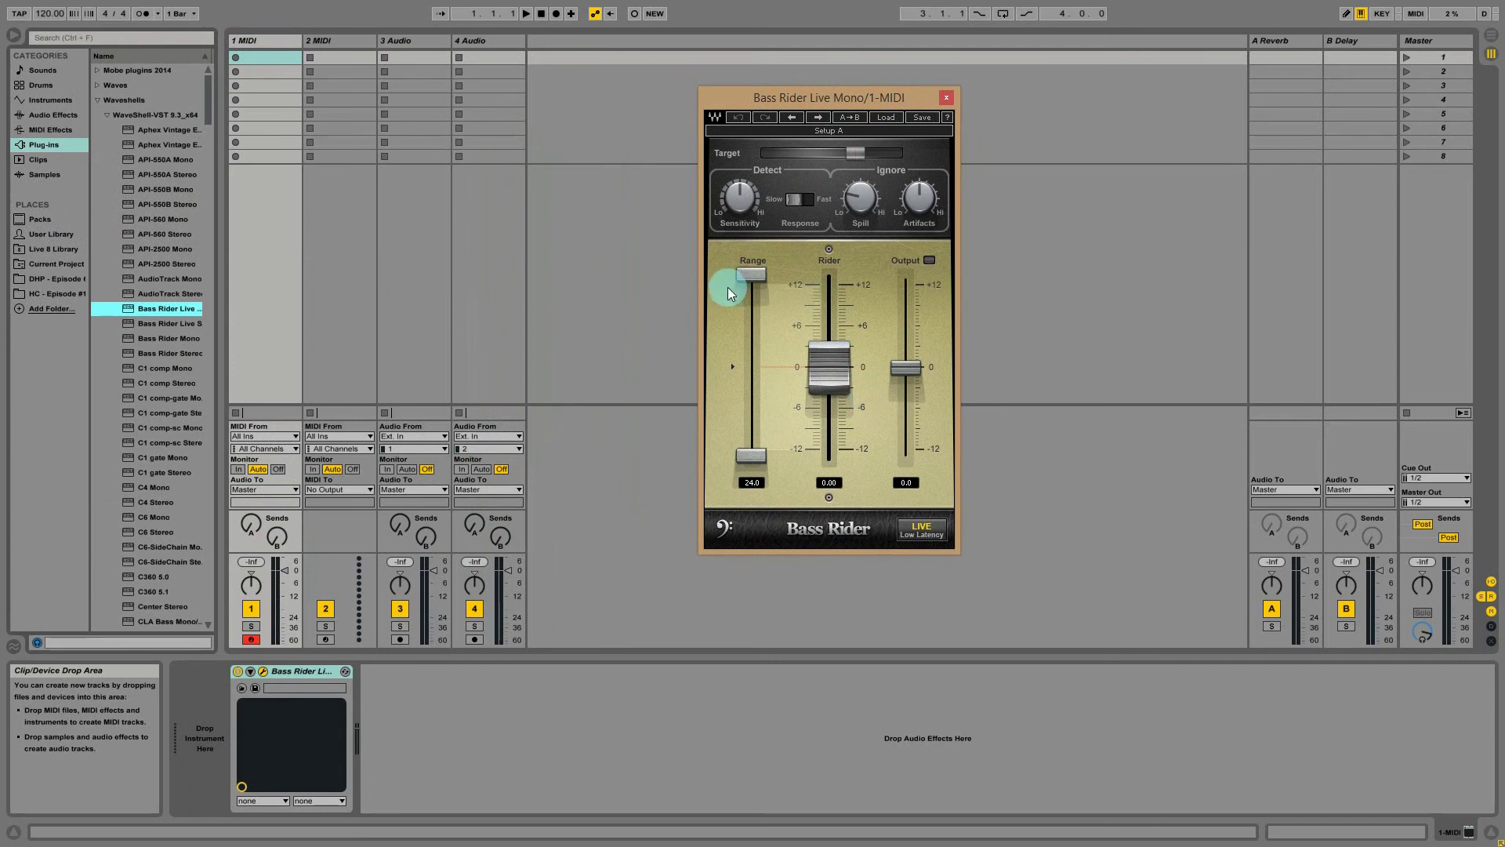
pyautogui.moveTo(763, 94); pyautogui.dragTo(832, 137)
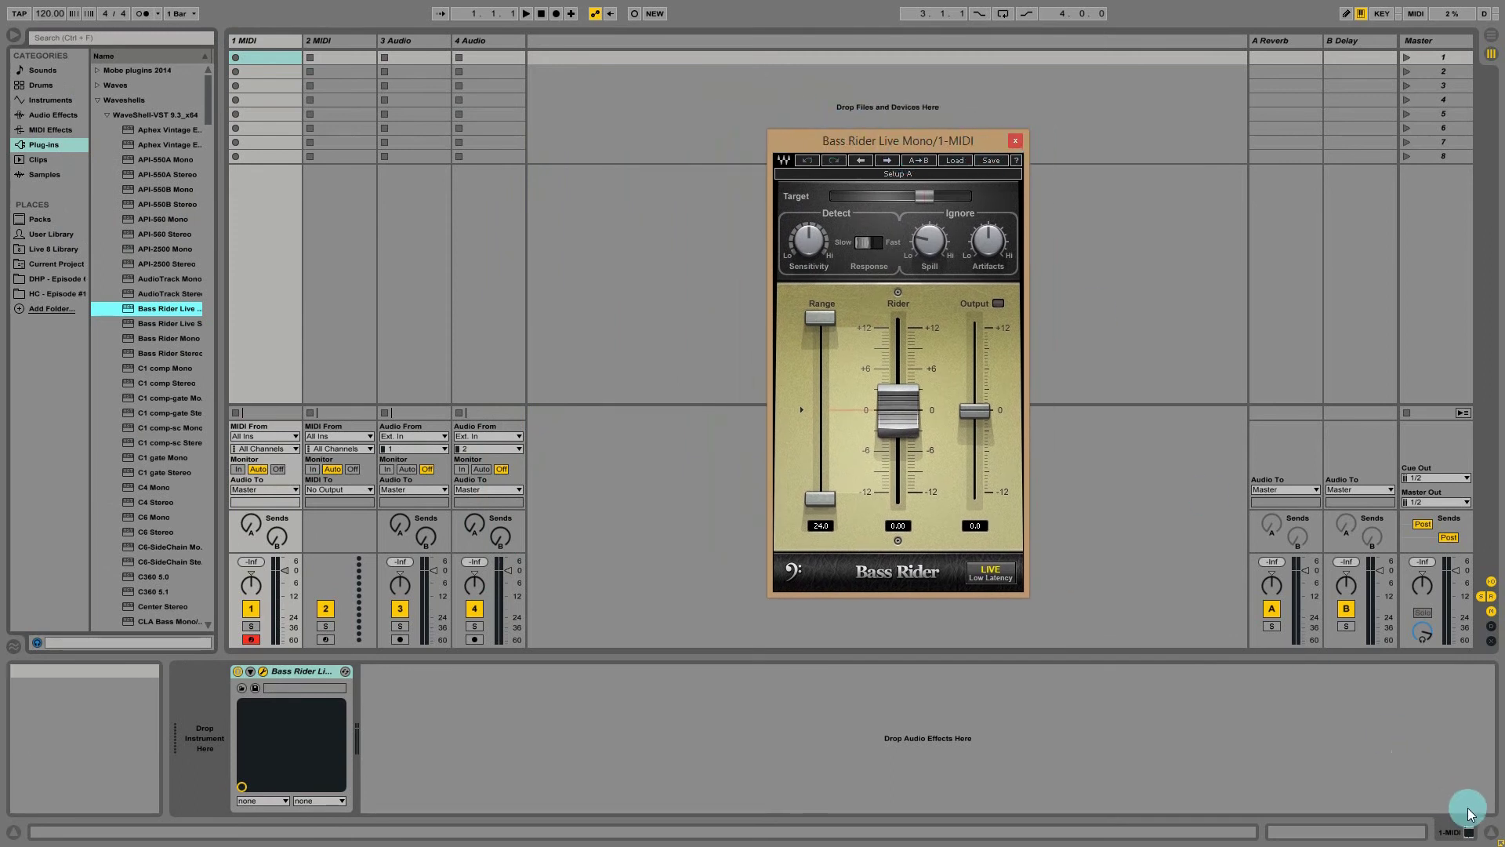
pyautogui.press('F11')
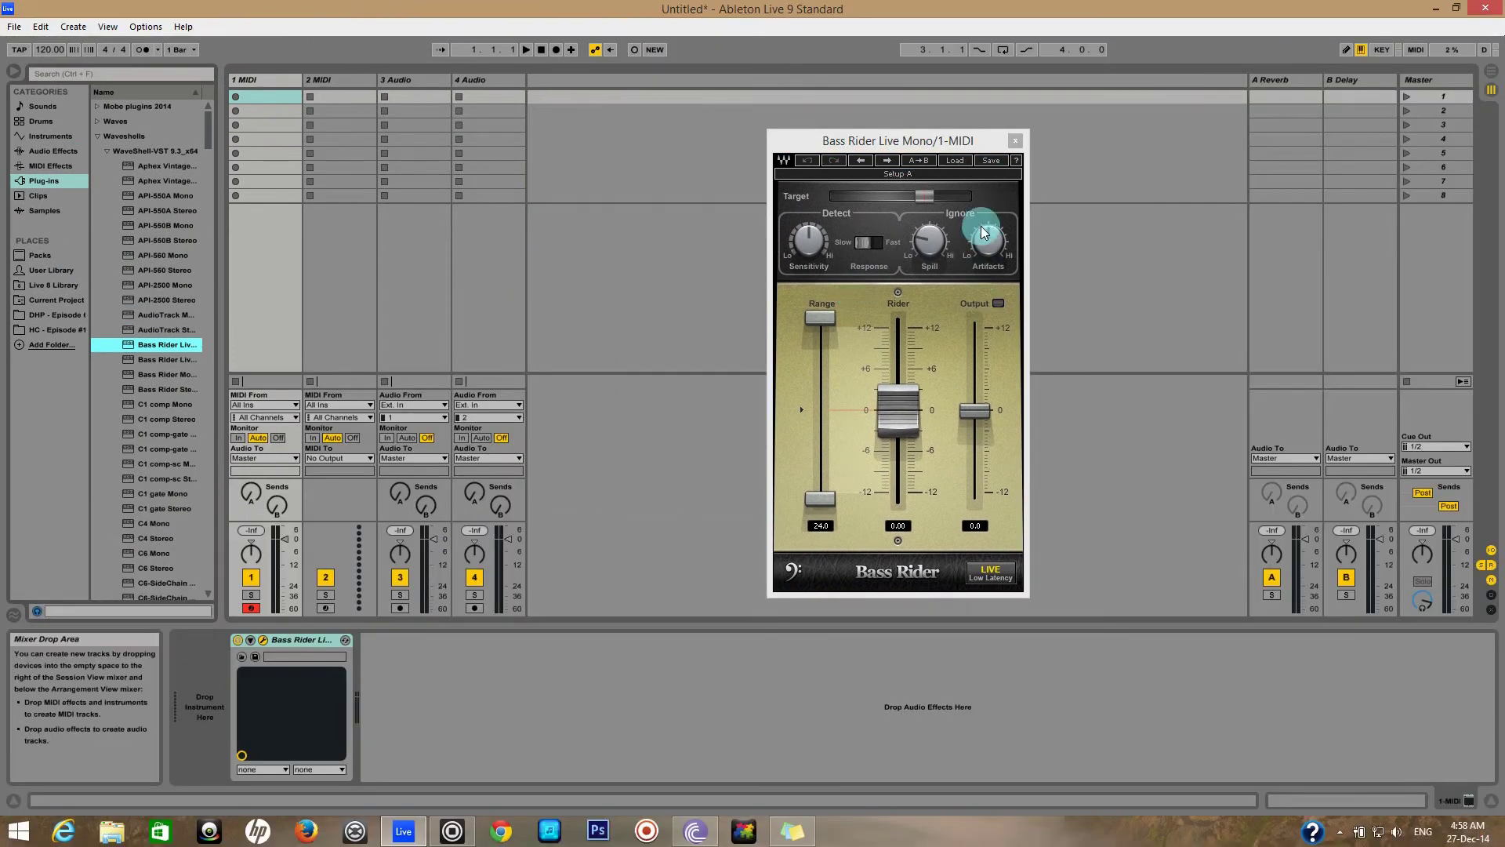
# Close the Bass Rider window, cancel quitting Live to keep the Untitled set, and launch Maschine.
pyautogui.click(1015, 141)
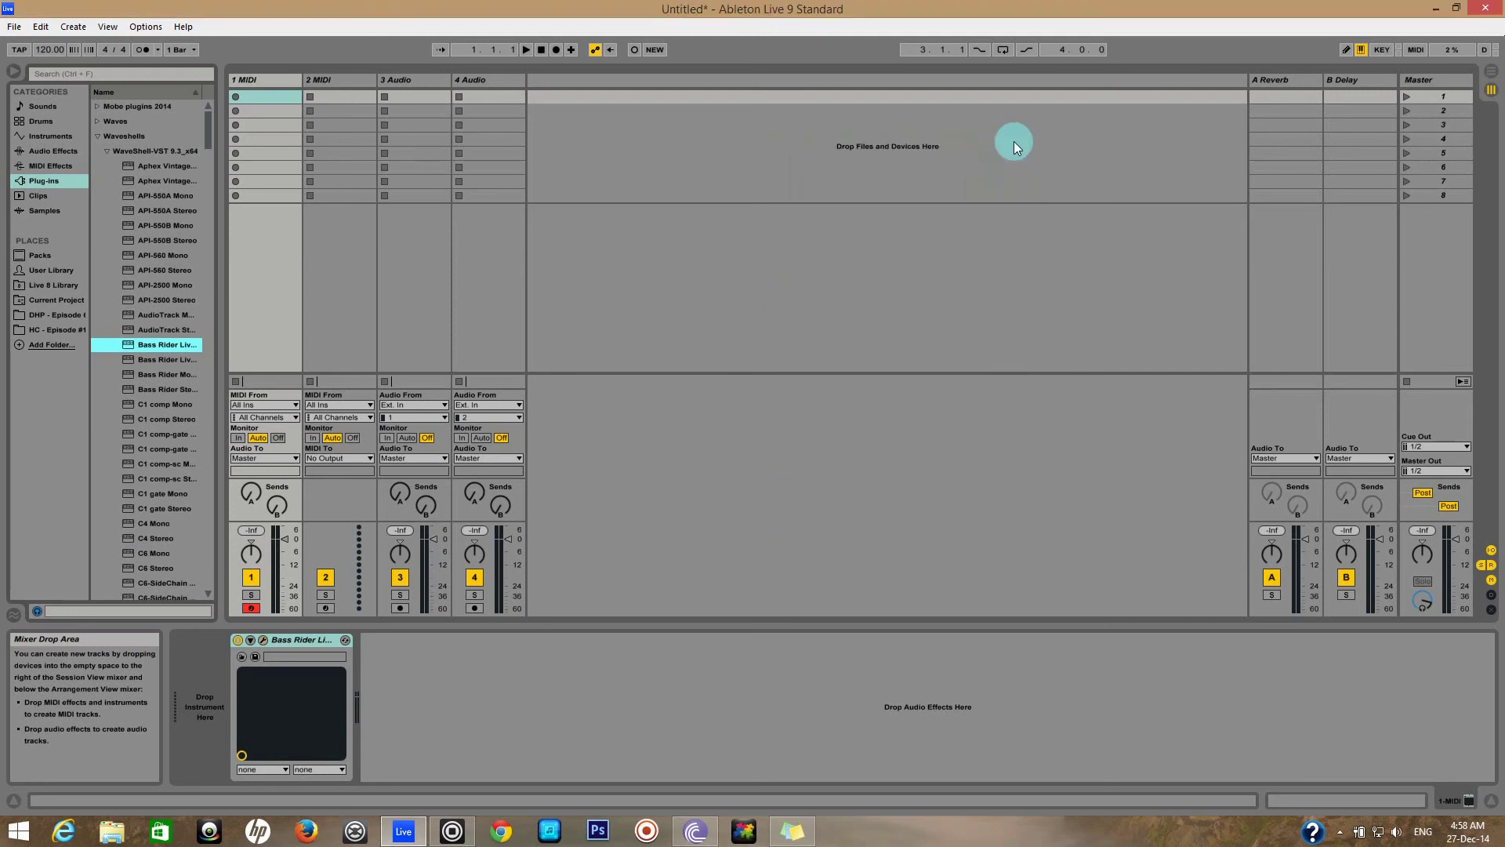
pyautogui.click(1487, 13)
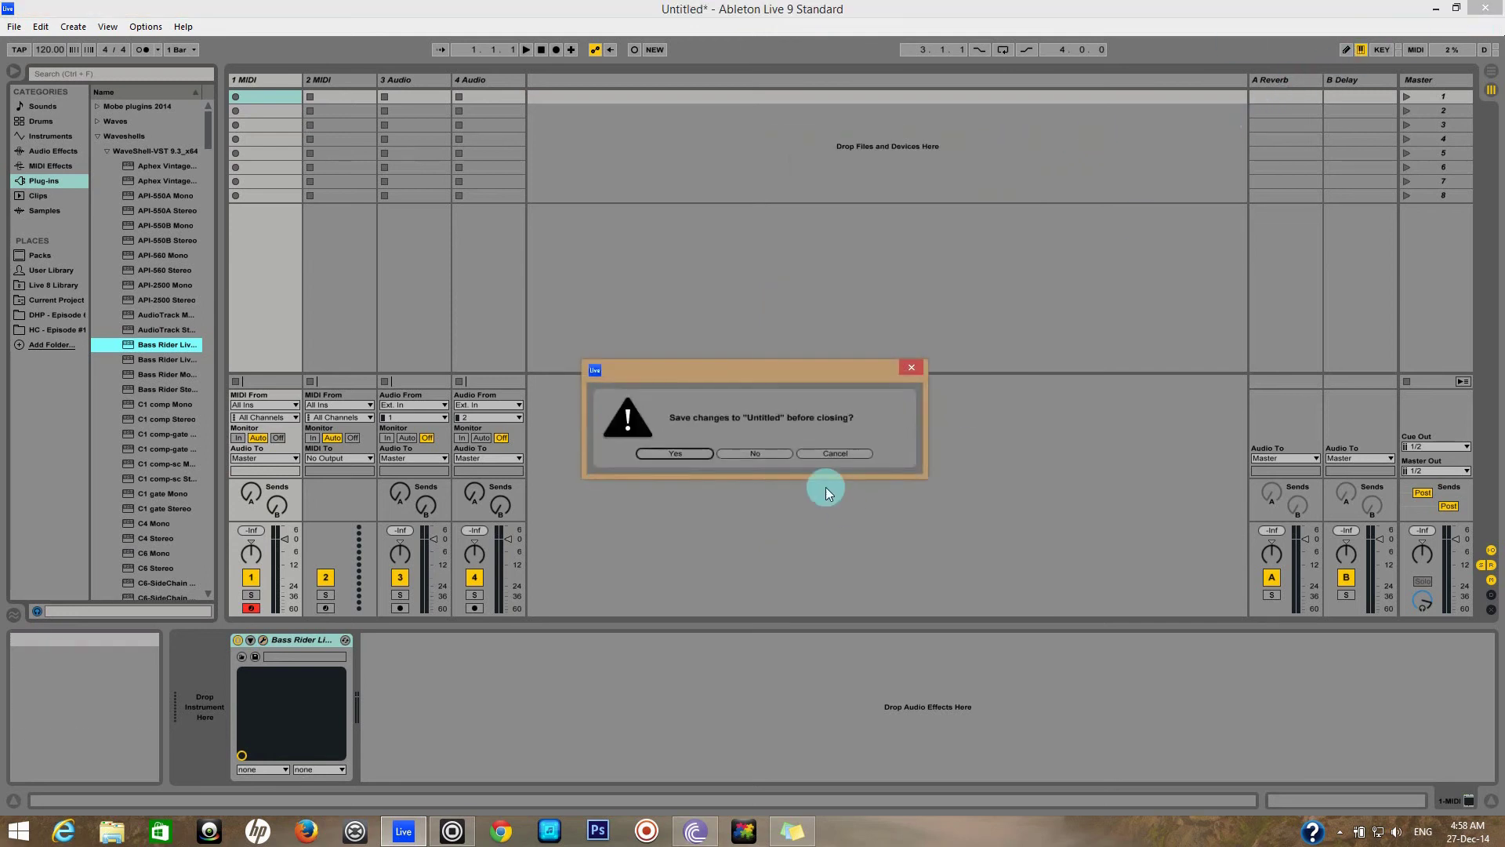
pyautogui.click(737, 452)
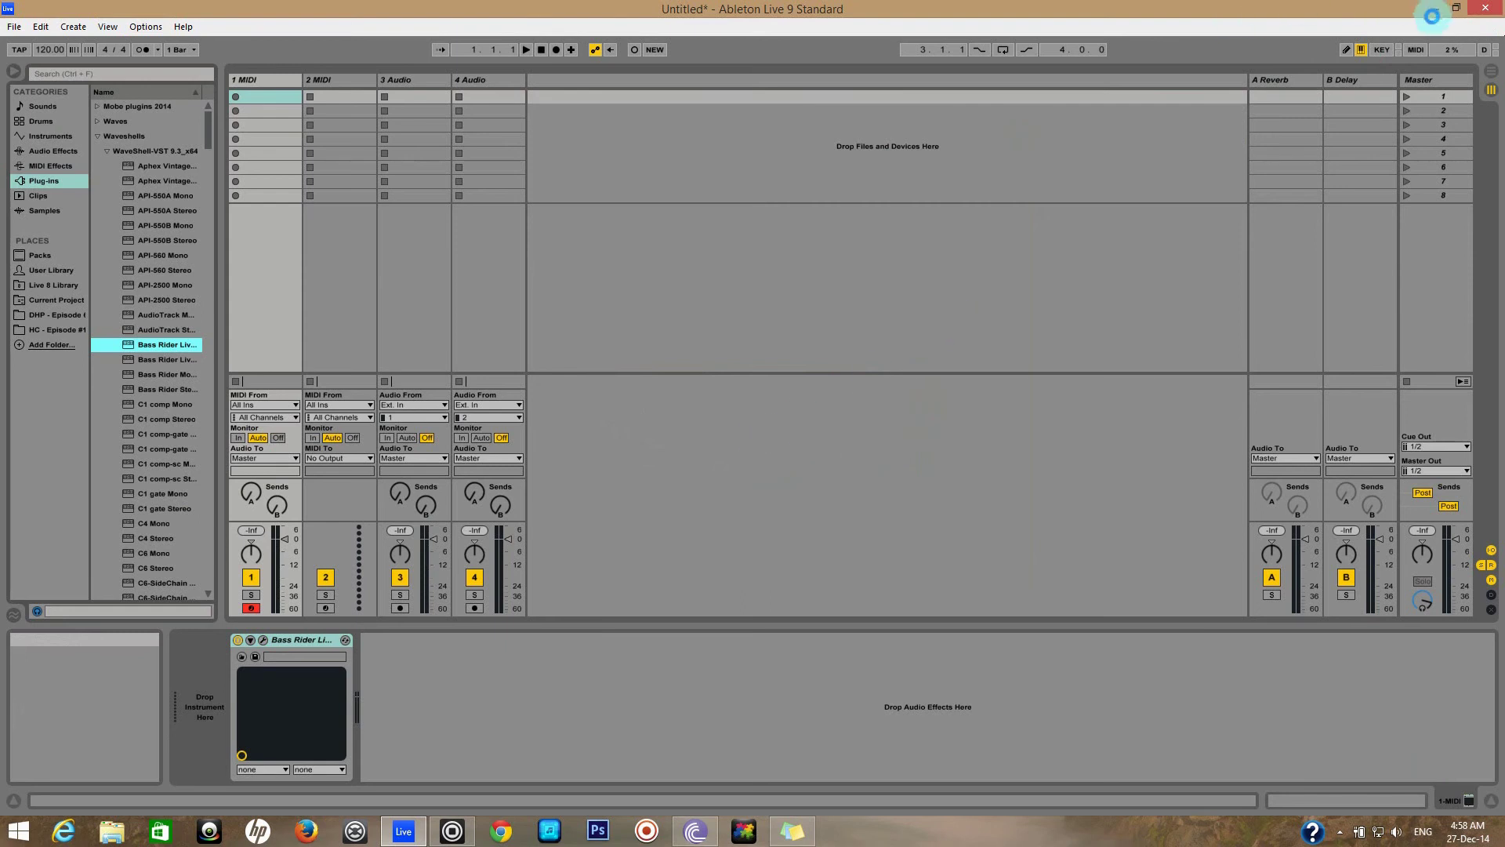
pyautogui.click(458, 834)
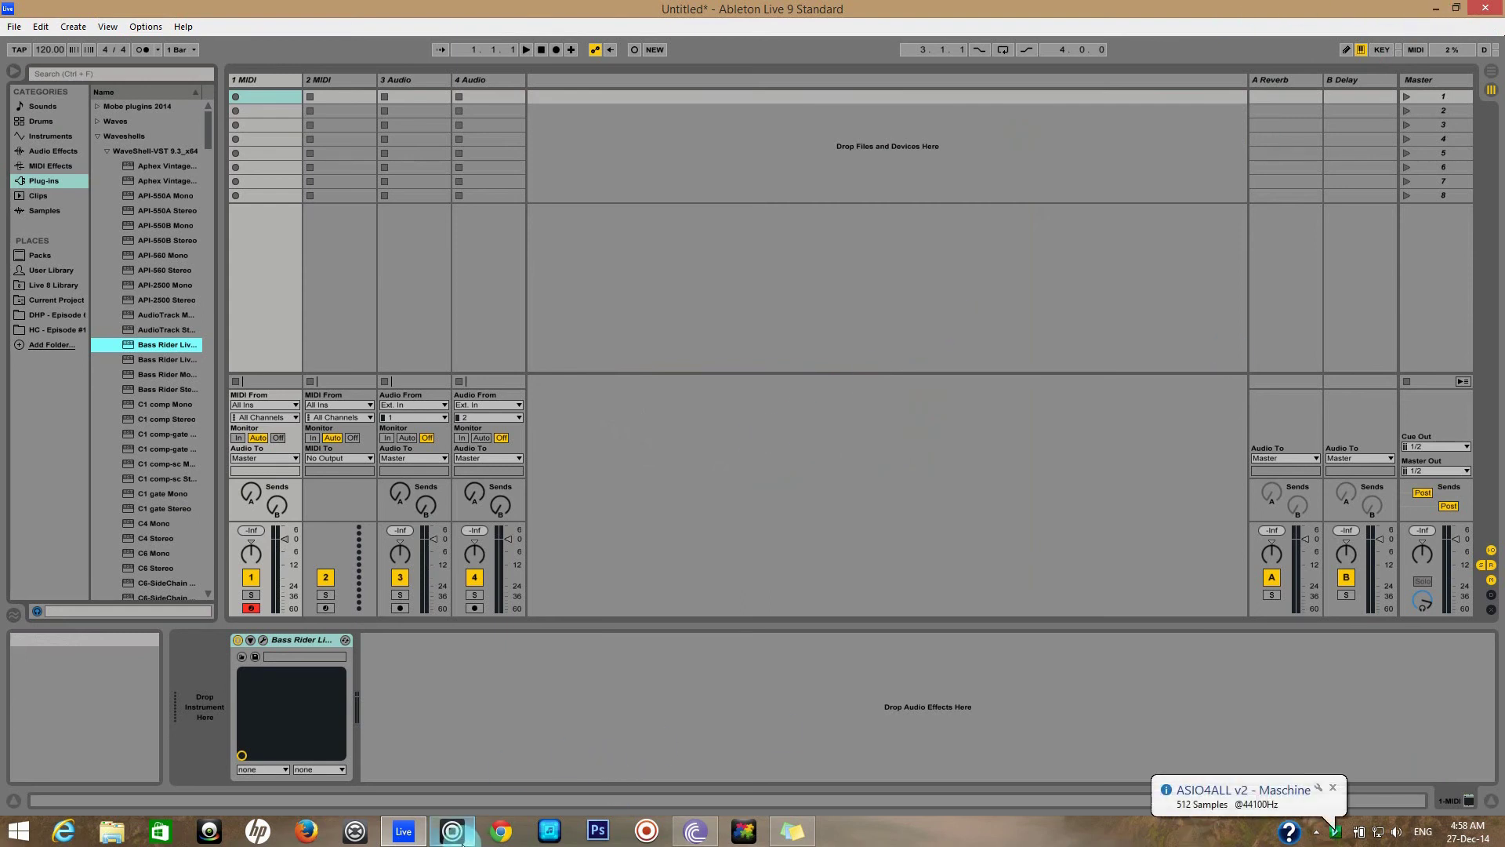
# Shrink Maschine to a floating window to view the MOBE DRUMS project, then close Maschine.
pyautogui.click(528, 337)
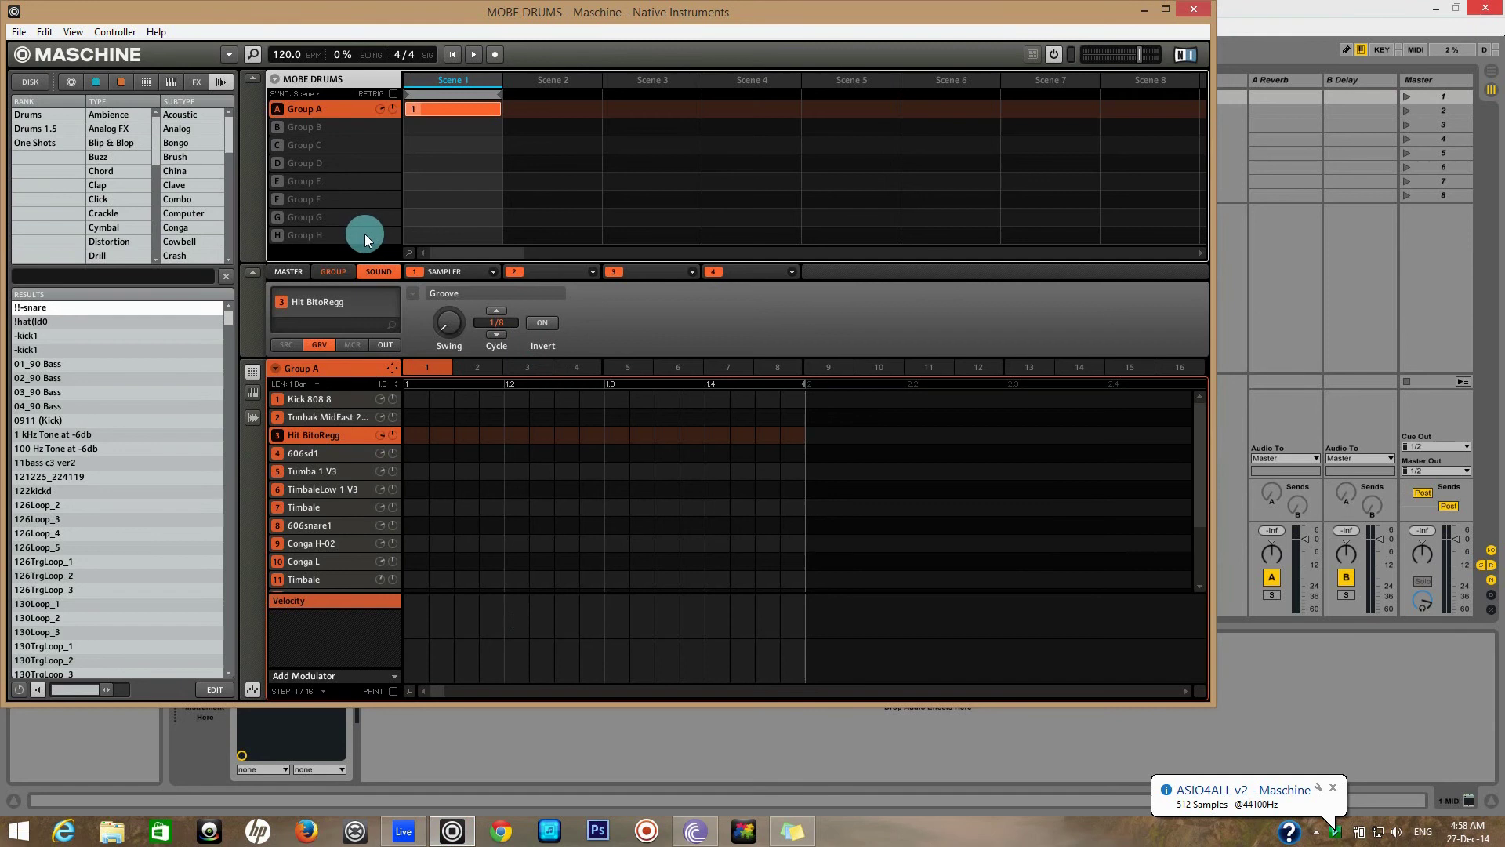
pyautogui.moveTo(573, 30); pyautogui.dragTo(730, 44)
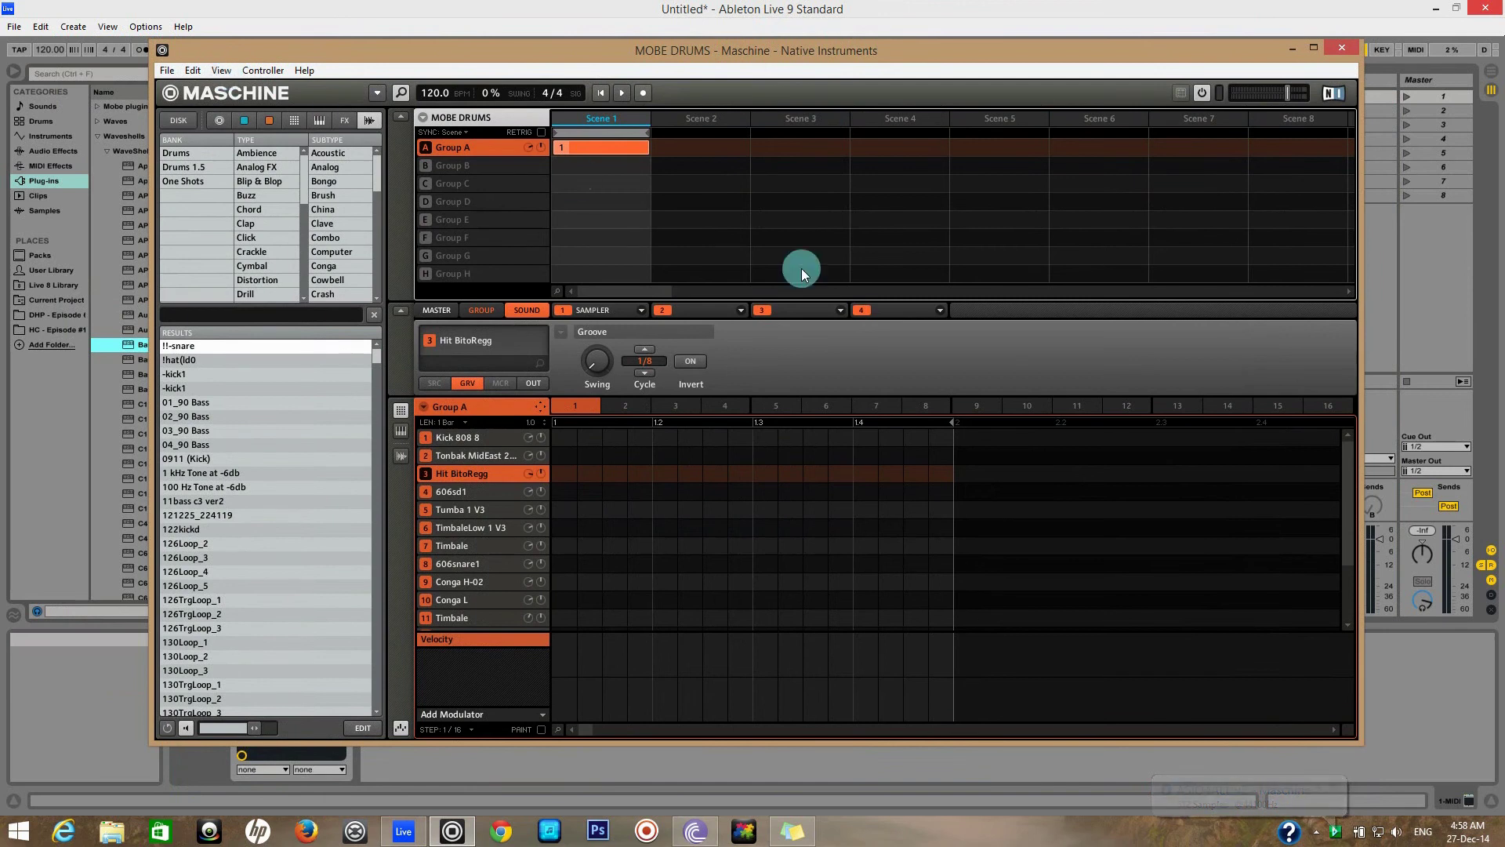
pyautogui.click(1292, 49)
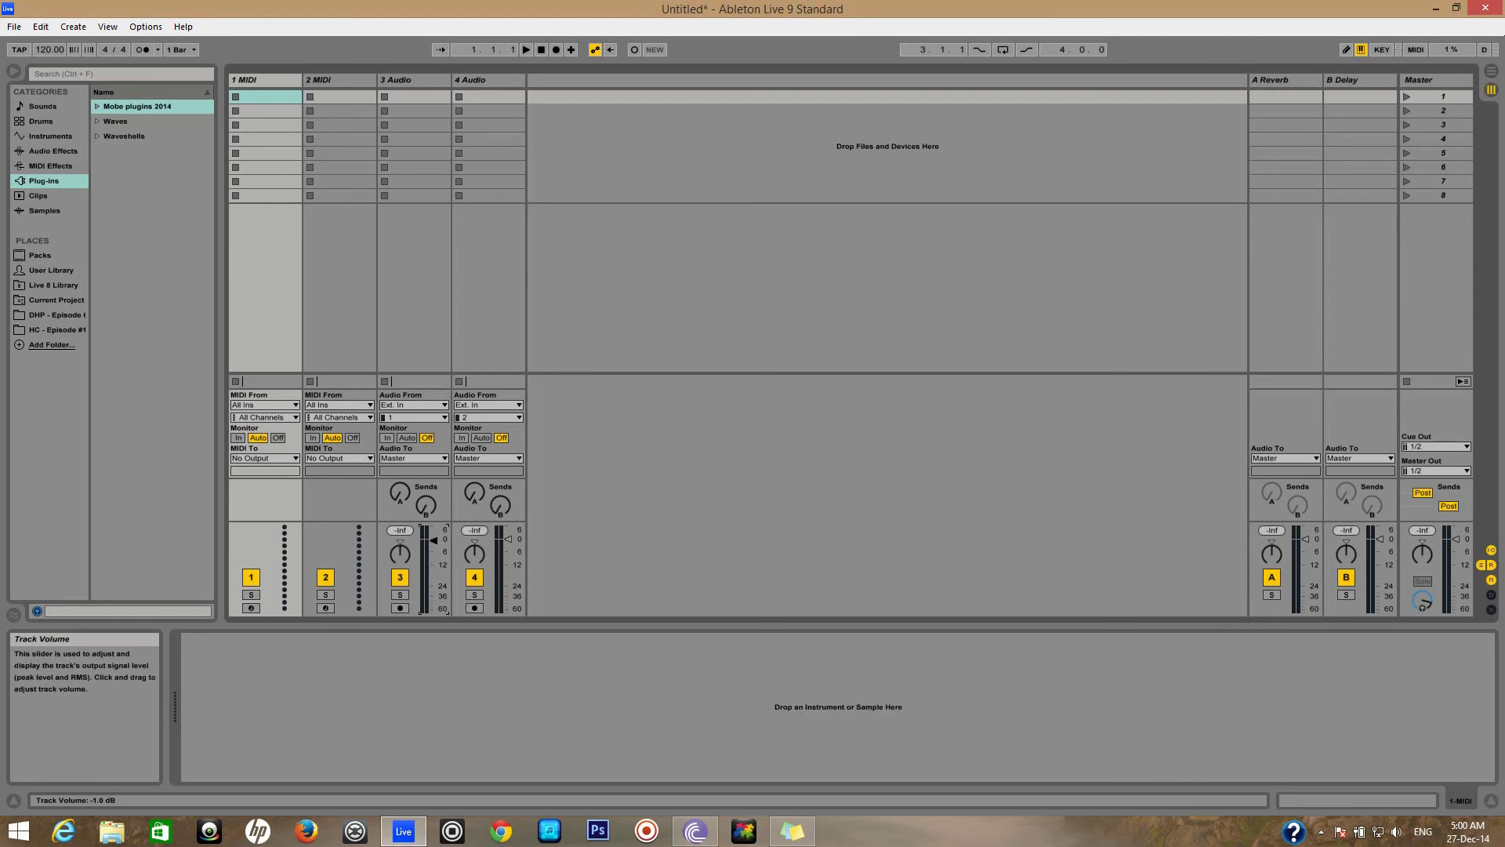
# Quit Live without saving the Untitled set, then reveal the hidden tray icons.
pyautogui.click(435, 558)
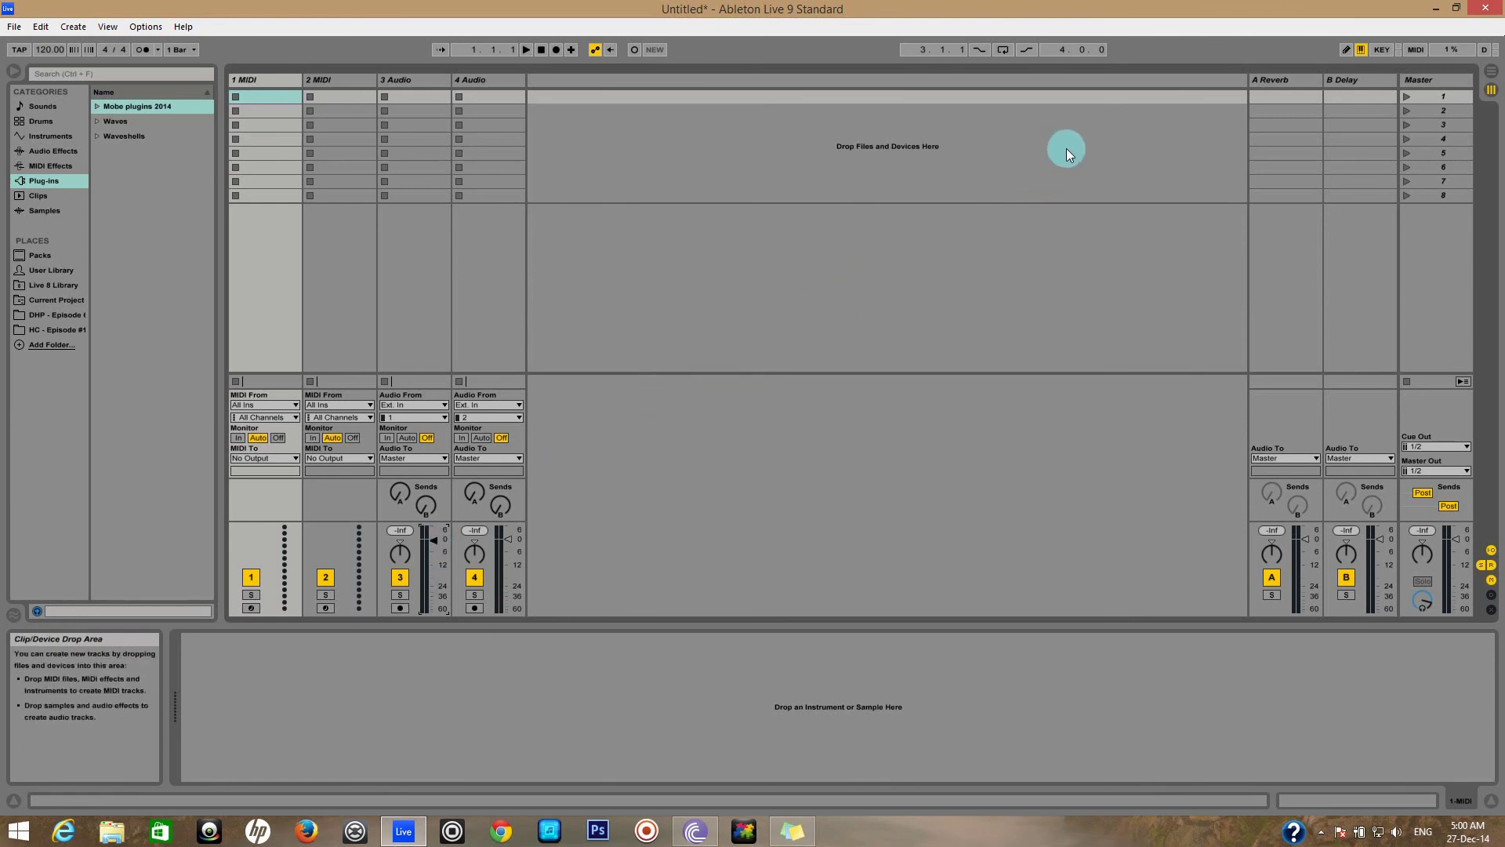
pyautogui.click(1485, 8)
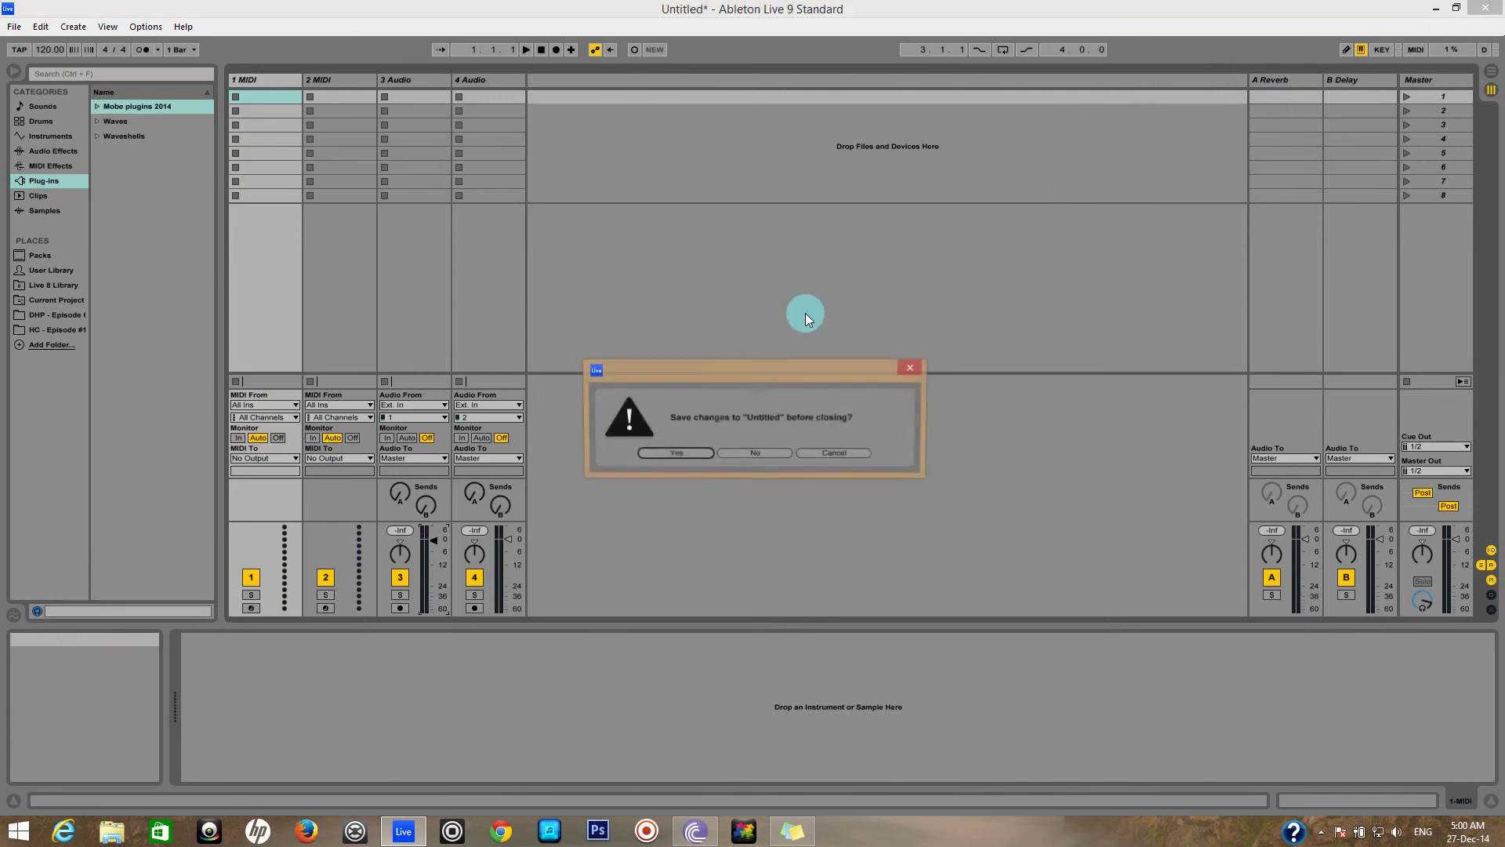
pyautogui.click(745, 457)
pyautogui.click(1321, 831)
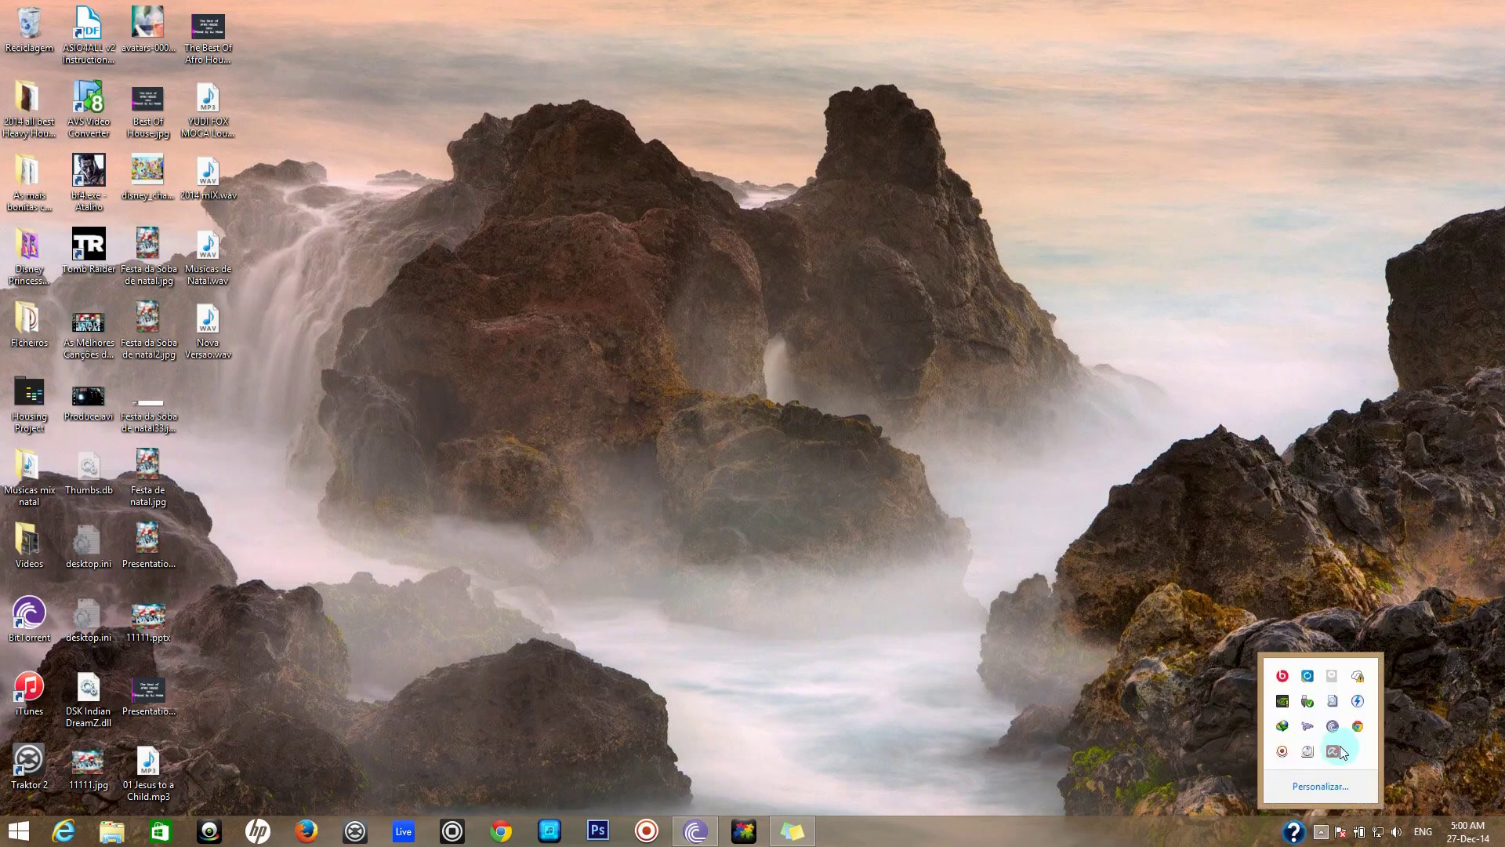